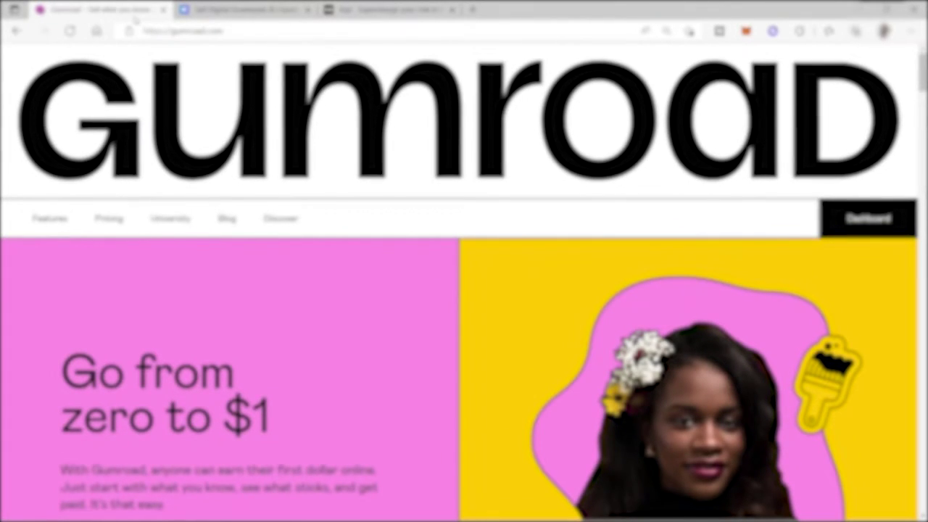
Step: Compare the Gumroad, Payhip and Koji homepages across their tabs, finishing on Payhip
{"action": "left_click", "coordinate": [244, 9]}
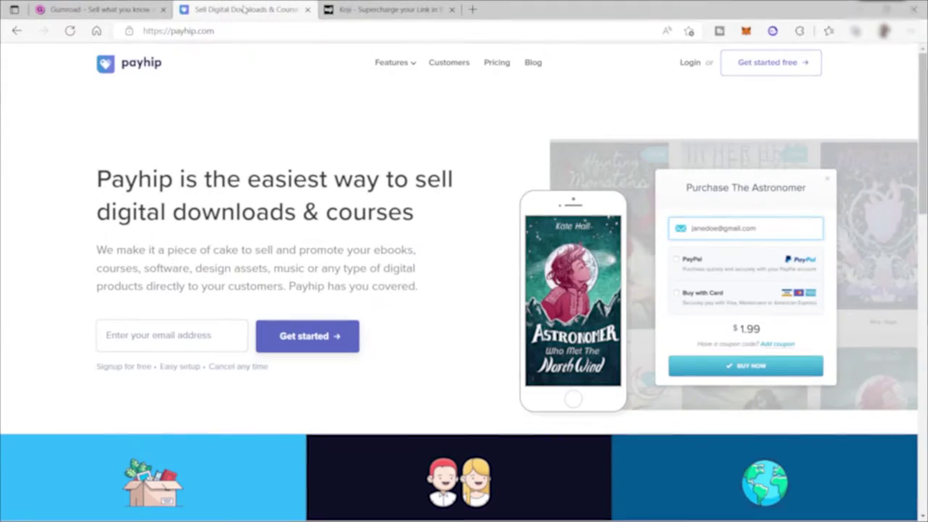
{"action": "left_click", "coordinate": [366, 10]}
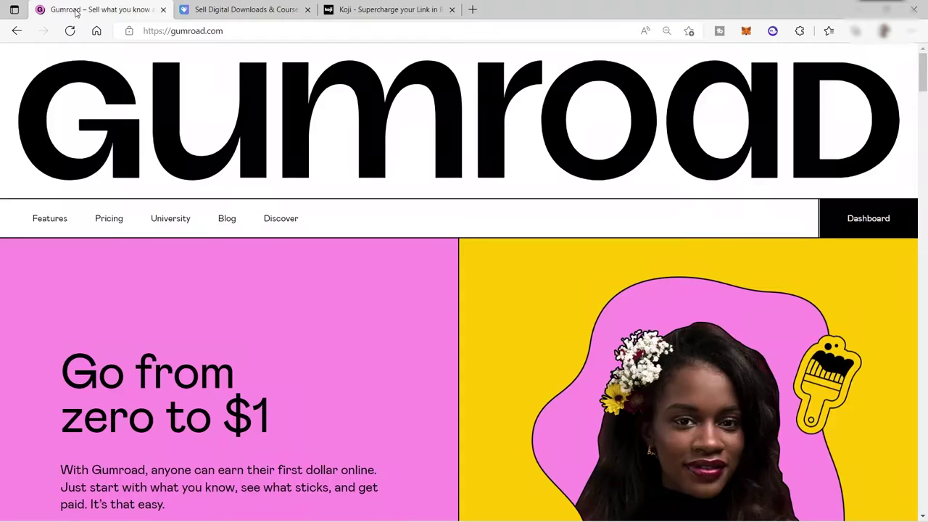
{"action": "left_click", "coordinate": [76, 13]}
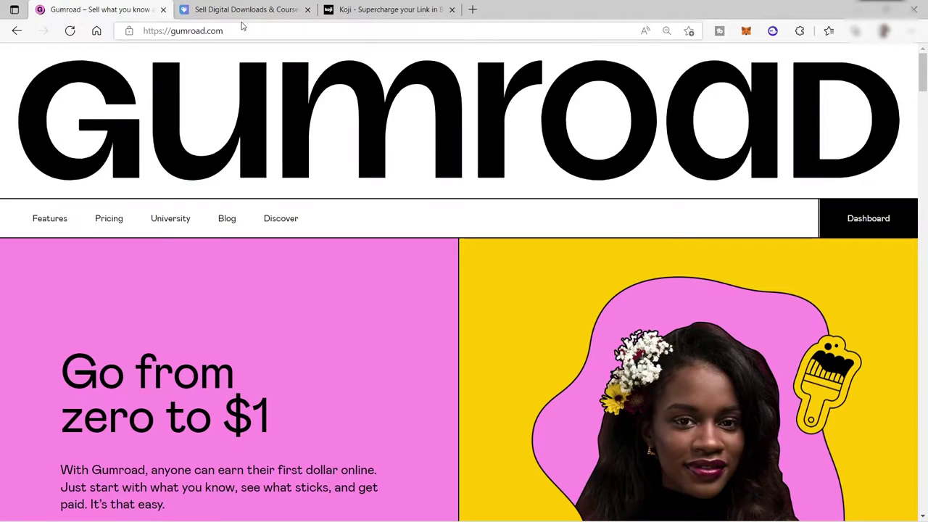
{"action": "left_click", "coordinate": [276, 7]}
{"action": "left_click", "coordinate": [374, 10]}
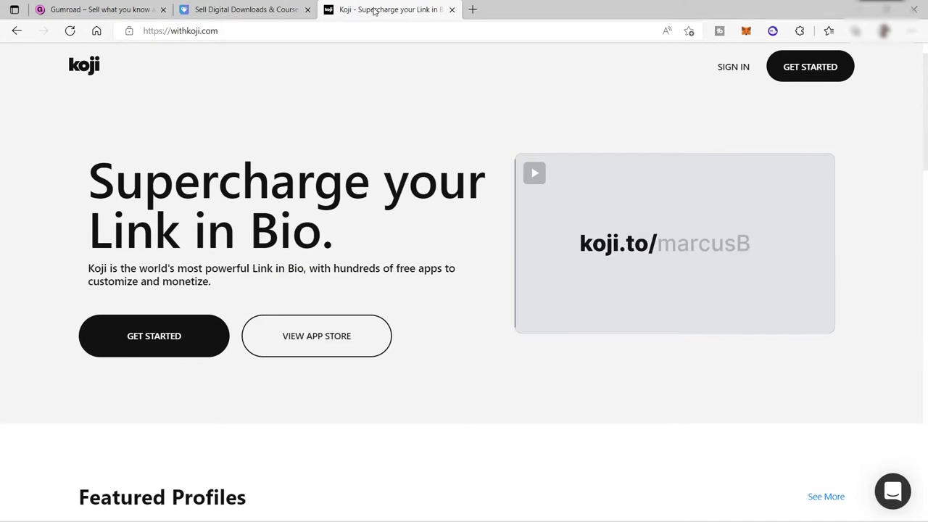
{"action": "left_click", "coordinate": [268, 10]}
{"action": "left_click", "coordinate": [94, 13]}
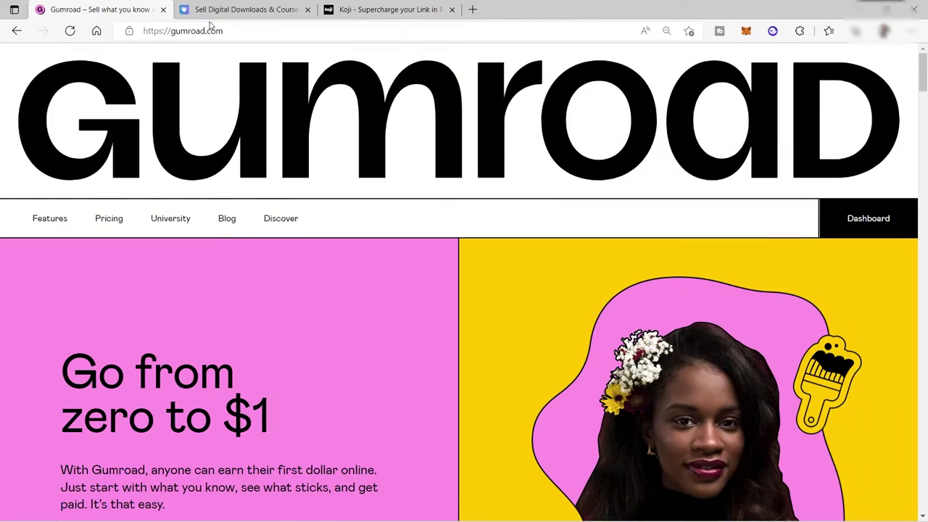
{"action": "left_click", "coordinate": [274, 11]}
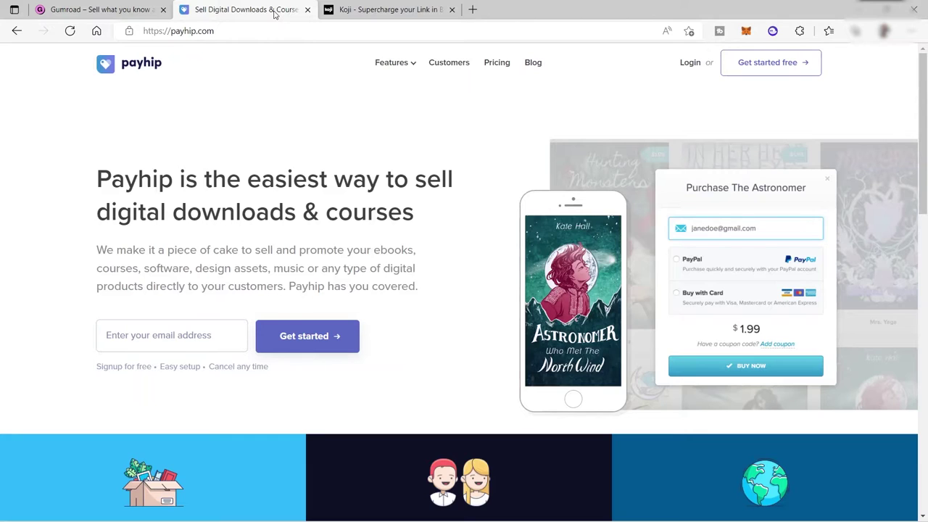
{"action": "left_click", "coordinate": [389, 18]}
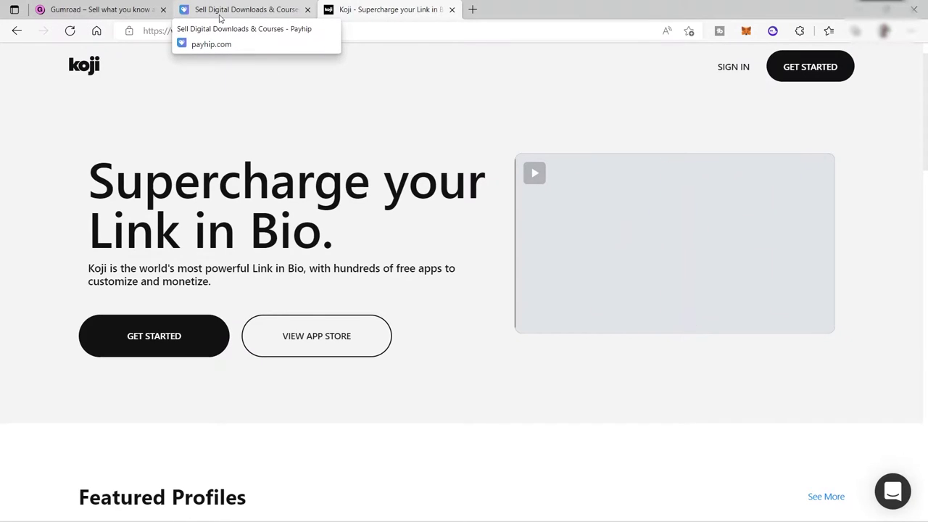
{"action": "left_click", "coordinate": [220, 19]}
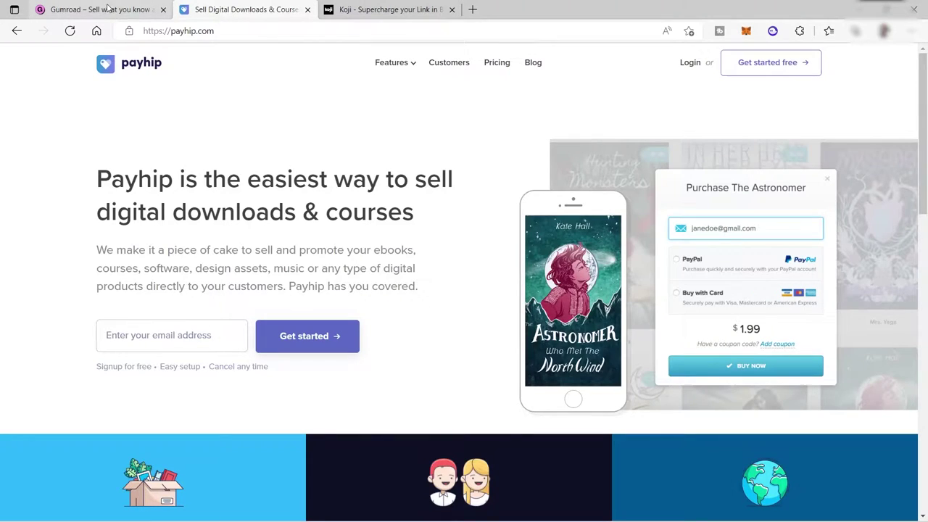
Step: Show the withkoji.com homepage and scroll down to its Featured Profiles grid
{"action": "left_click", "coordinate": [382, 9]}
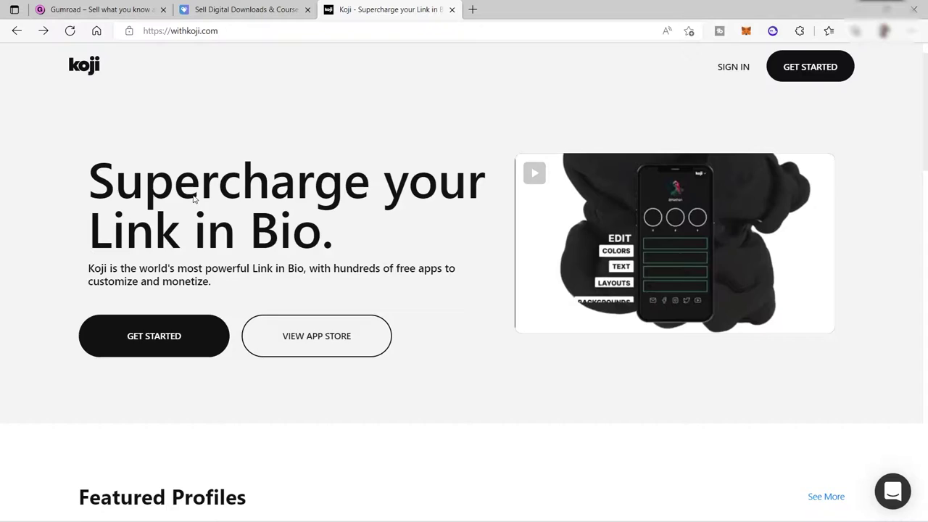
{"action": "scroll", "coordinate": [203, 218], "scroll_direction": "down", "scroll_amount": 2}
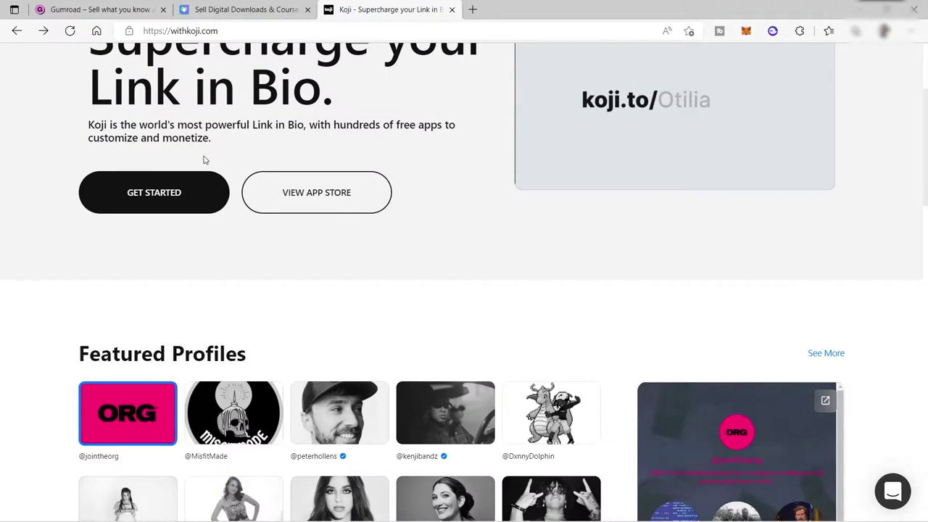
Step: Browse Koji's App Store, view the Shoutout app page, then return to the app listing
{"action": "left_click", "coordinate": [309, 203]}
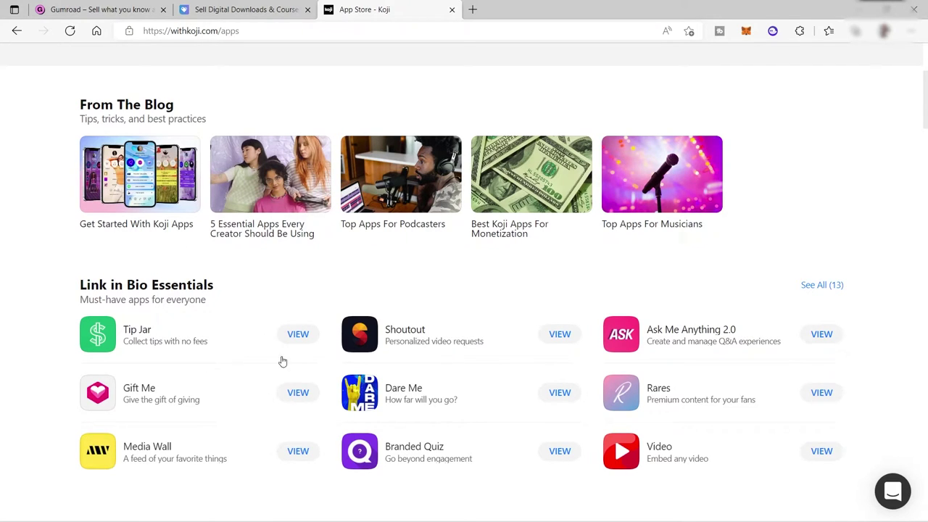
{"action": "scroll", "coordinate": [325, 319], "scroll_direction": "down", "scroll_amount": 1}
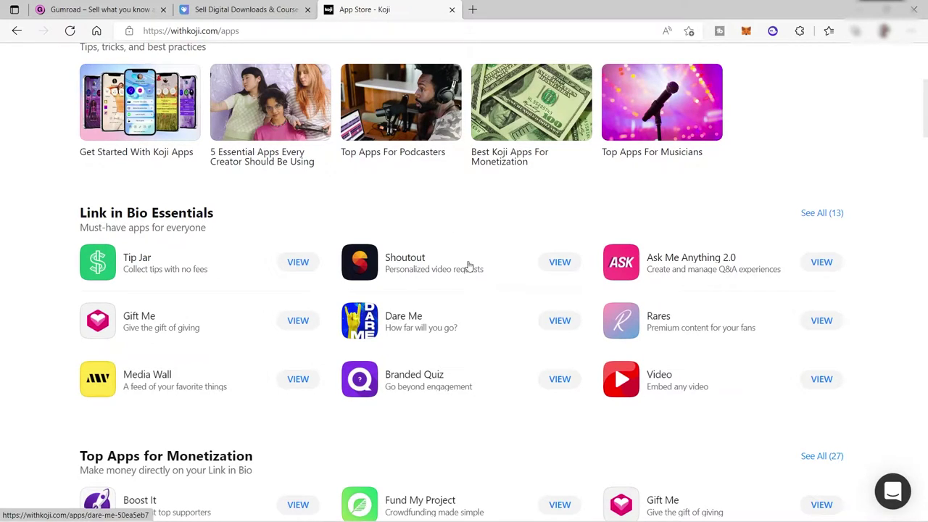
{"action": "left_click", "coordinate": [421, 270]}
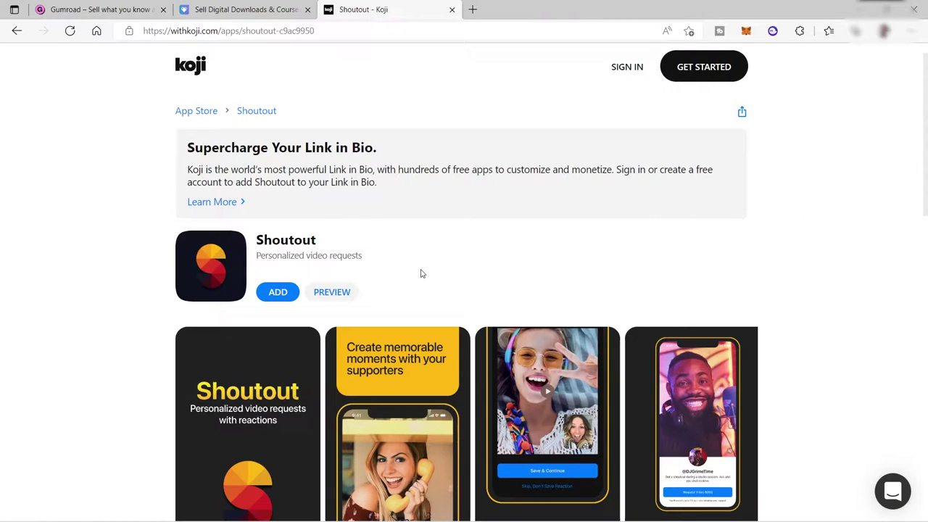
{"action": "scroll", "coordinate": [399, 290], "scroll_direction": "down", "scroll_amount": 3}
{"action": "scroll", "coordinate": [388, 270], "scroll_direction": "up", "scroll_amount": 1}
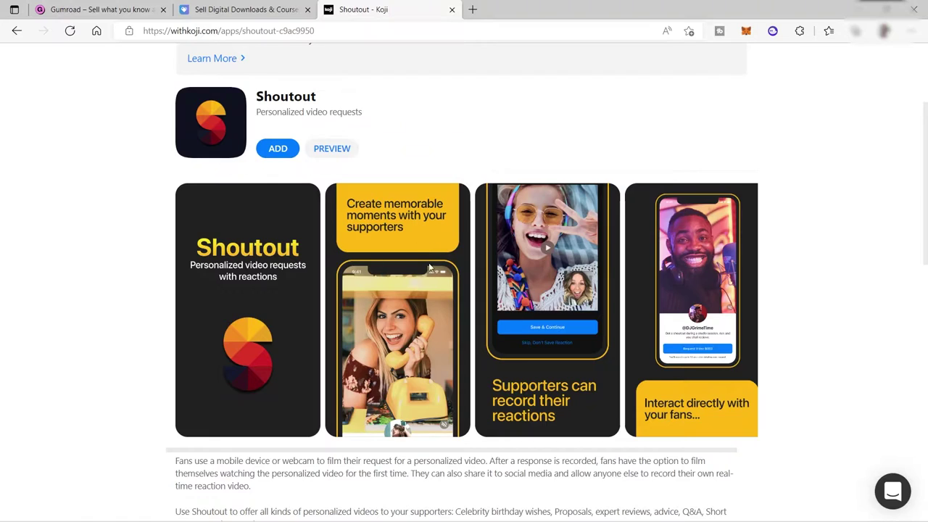
{"action": "scroll", "coordinate": [428, 268], "scroll_direction": "up", "scroll_amount": 1}
{"action": "left_click", "coordinate": [16, 31]}
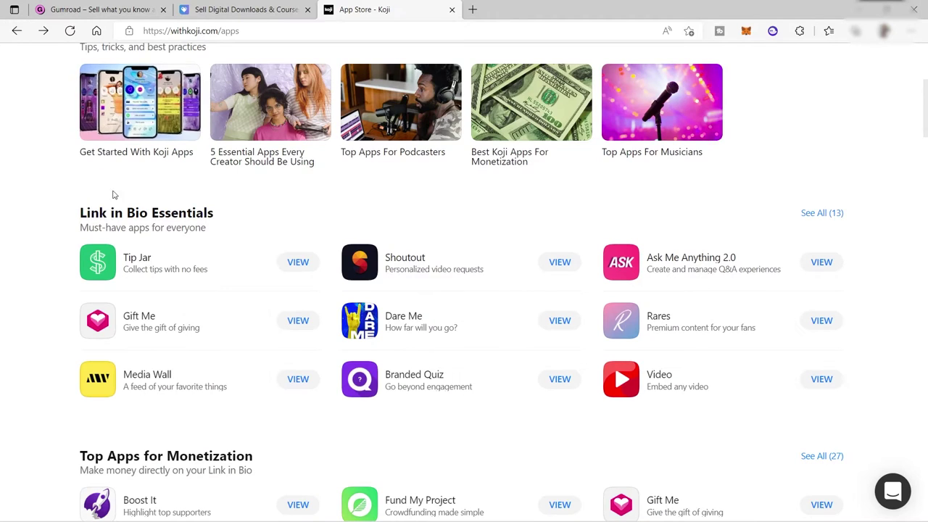
Step: View the Tip Jar app page with its 'Collect tips with no fees' description and screenshots
{"action": "left_click", "coordinate": [134, 264]}
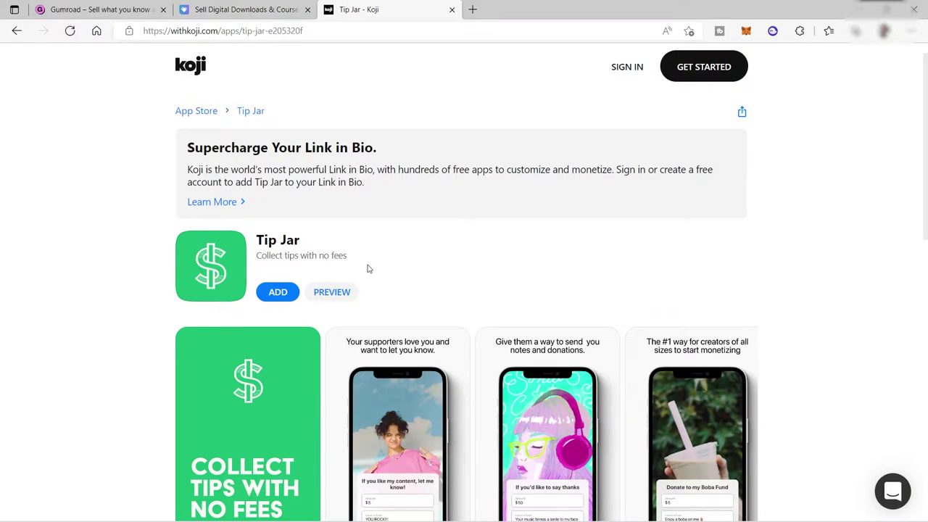
{"action": "scroll", "coordinate": [368, 270], "scroll_direction": "down", "scroll_amount": 3}
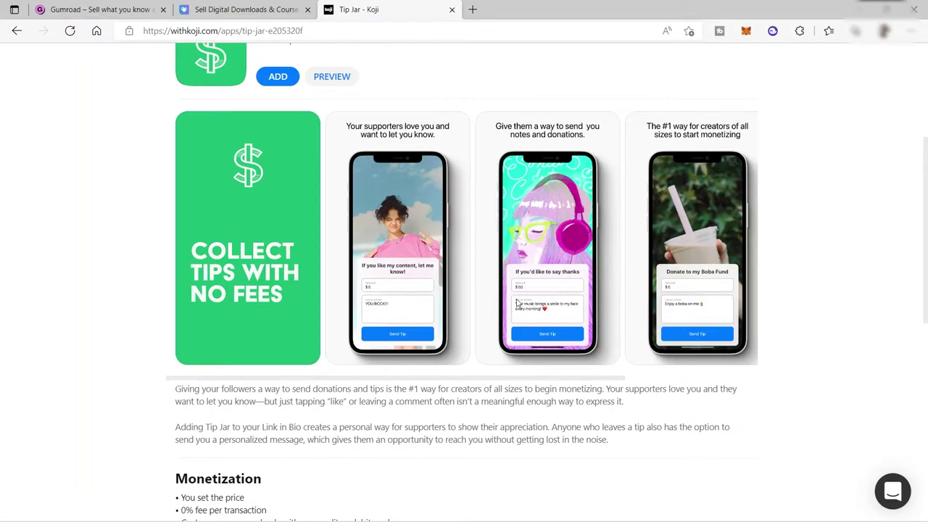
{"action": "scroll", "coordinate": [546, 303], "scroll_direction": "up", "scroll_amount": 2}
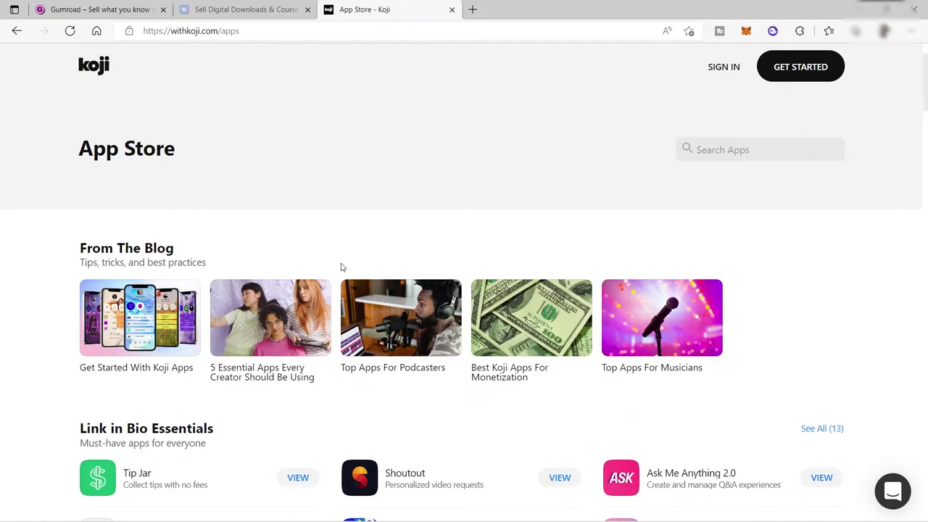
Step: Leave Koji's App Store for the Koji home page, then switch to the Gumroad tab
{"action": "scroll", "coordinate": [425, 315], "scroll_direction": "down", "scroll_amount": 8}
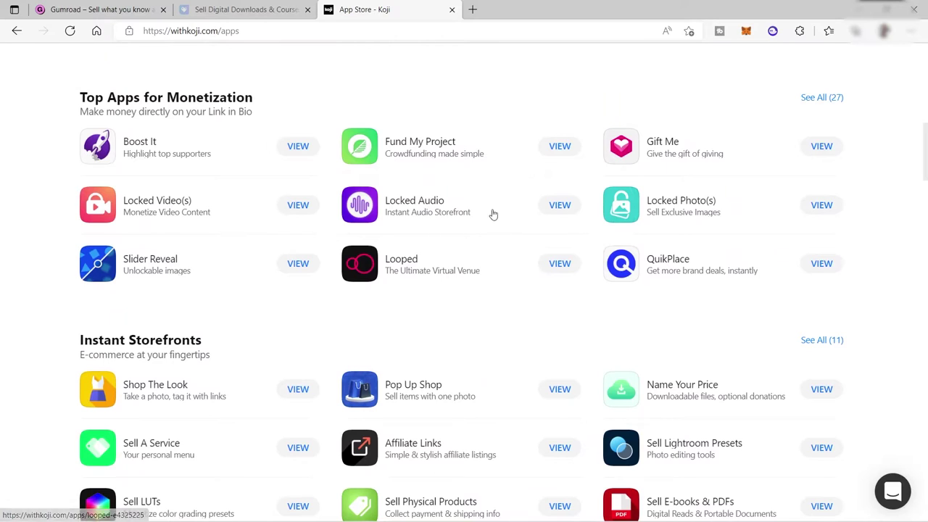
{"action": "scroll", "coordinate": [396, 286], "scroll_direction": "up", "scroll_amount": 3}
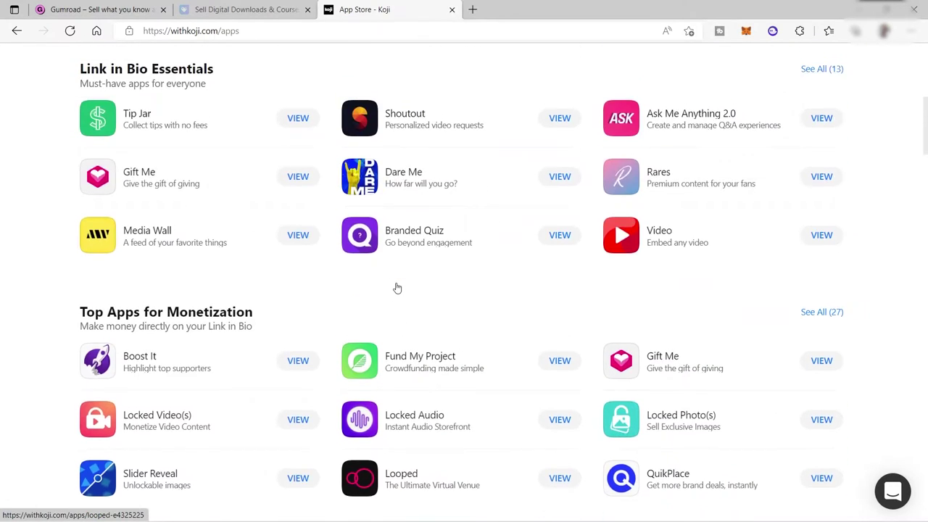
{"action": "scroll", "coordinate": [396, 285], "scroll_direction": "down", "scroll_amount": 5}
{"action": "scroll", "coordinate": [397, 288], "scroll_direction": "up", "scroll_amount": 1}
{"action": "scroll", "coordinate": [395, 284], "scroll_direction": "up", "scroll_amount": 9}
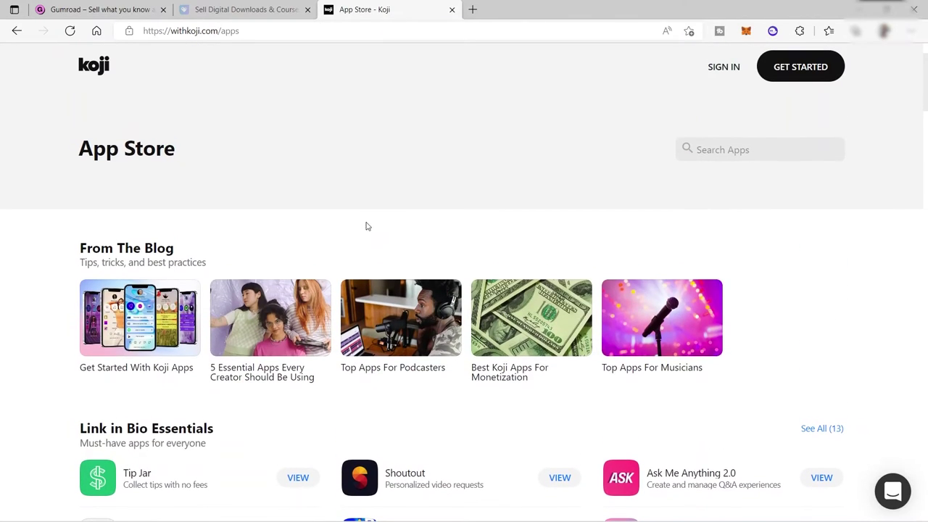
{"action": "left_click", "coordinate": [17, 30]}
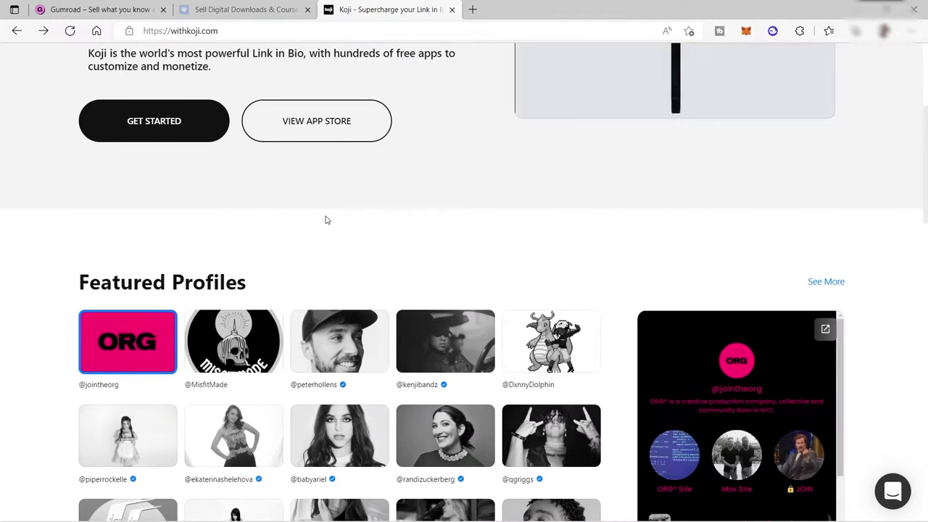
{"action": "key", "text": "ctrl+Tab"}
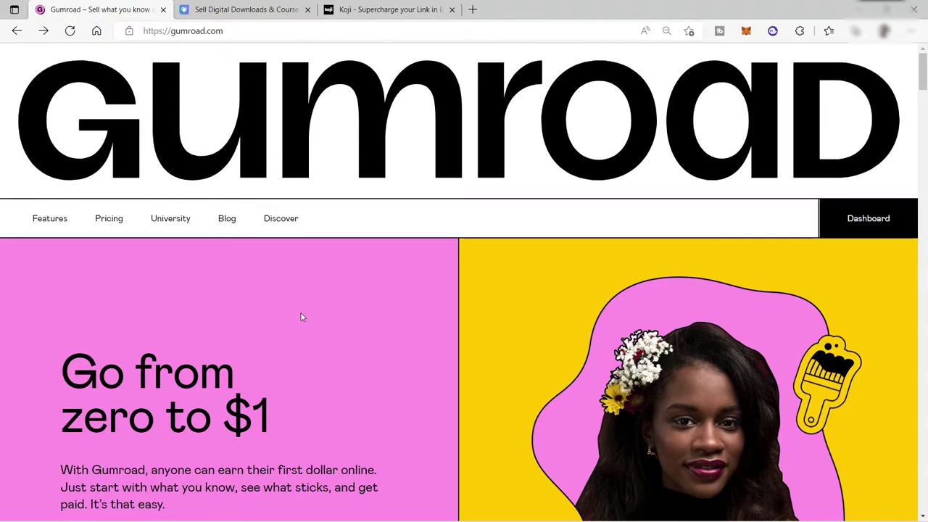
Step: Enter the Gumroad dashboard via Start Selling and list products, showing TestDesign at $5
{"action": "scroll", "coordinate": [302, 317], "scroll_direction": "down", "scroll_amount": 2}
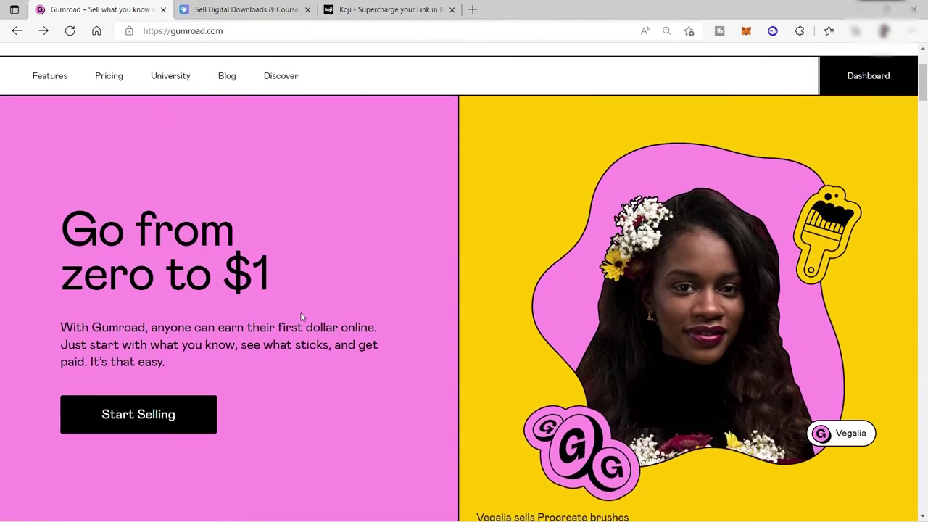
{"action": "left_click", "coordinate": [114, 416]}
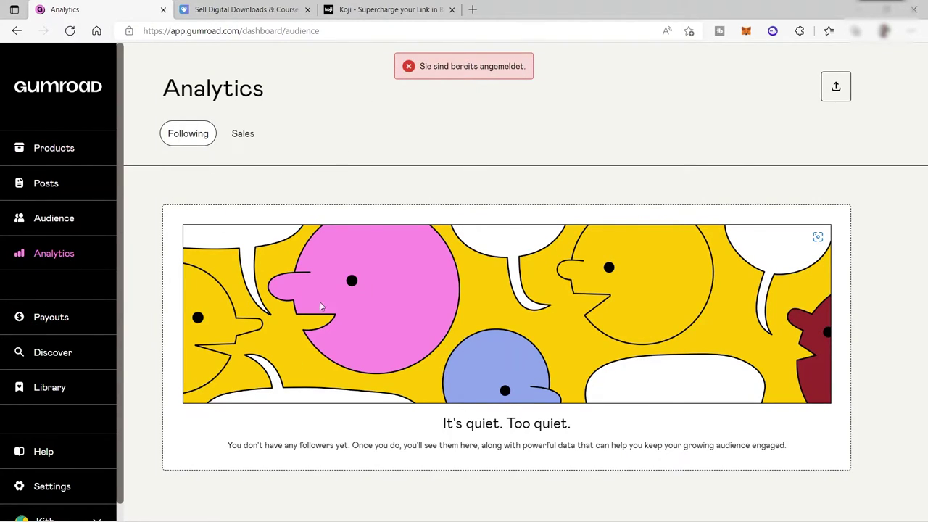
{"action": "left_click", "coordinate": [56, 157]}
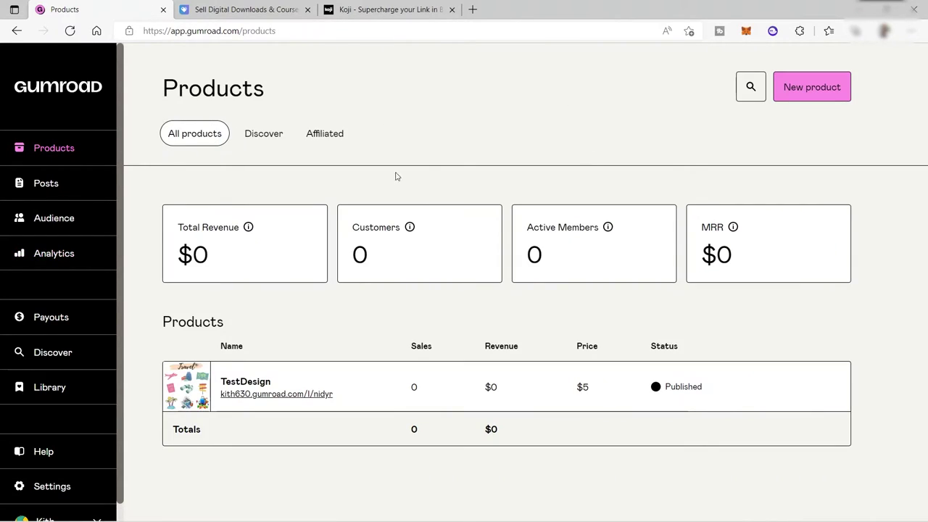
Step: Start a new Gumroad product named 'Test'
{"action": "left_click", "coordinate": [834, 98]}
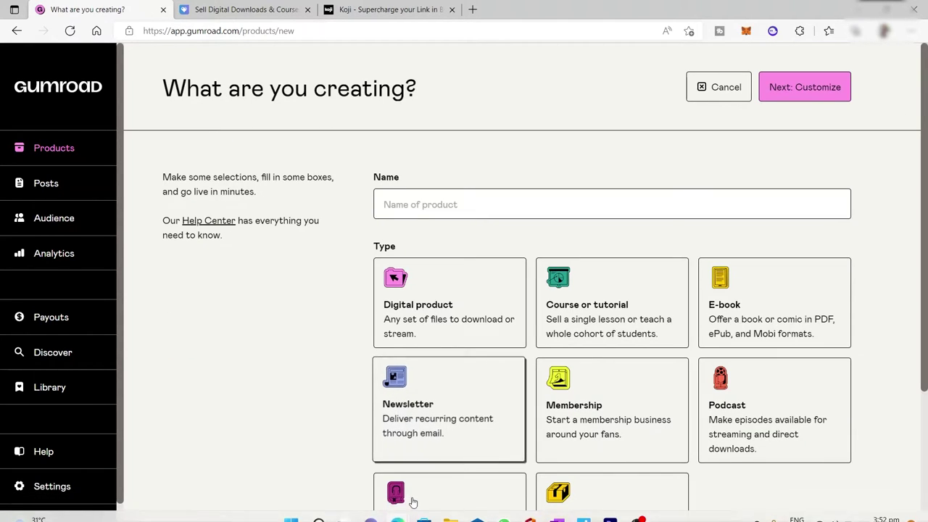
{"action": "left_click", "coordinate": [443, 202]}
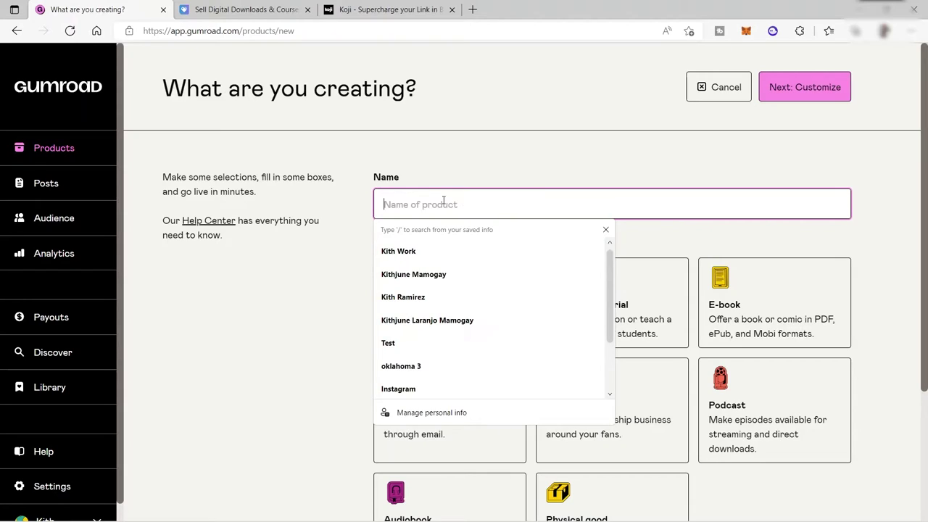
{"action": "type", "text": "T"}
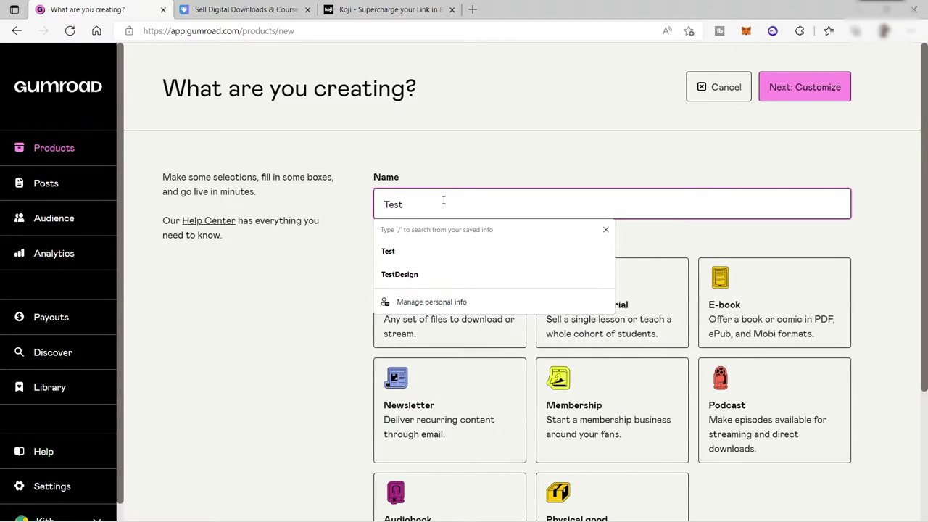
{"action": "type", "text": "est"}
{"action": "left_click", "coordinate": [435, 252]}
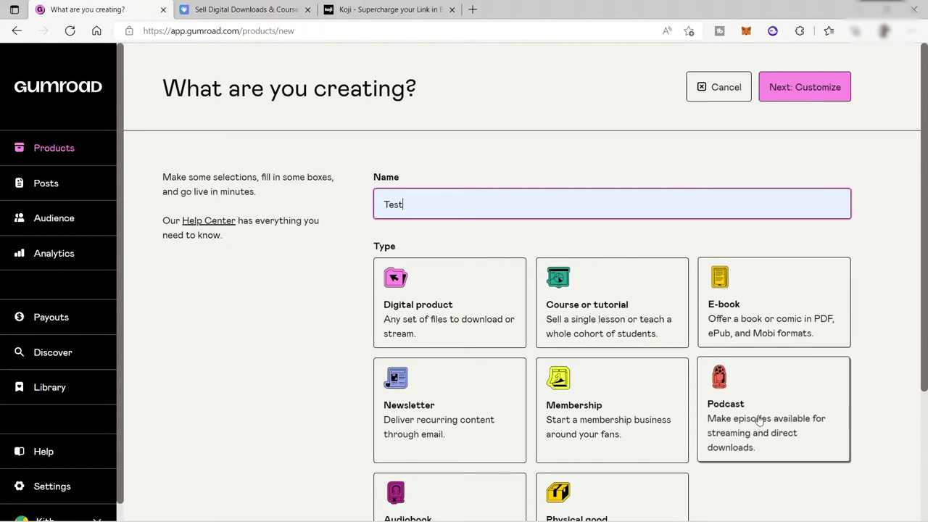
{"action": "scroll", "coordinate": [638, 406], "scroll_direction": "down", "scroll_amount": 1}
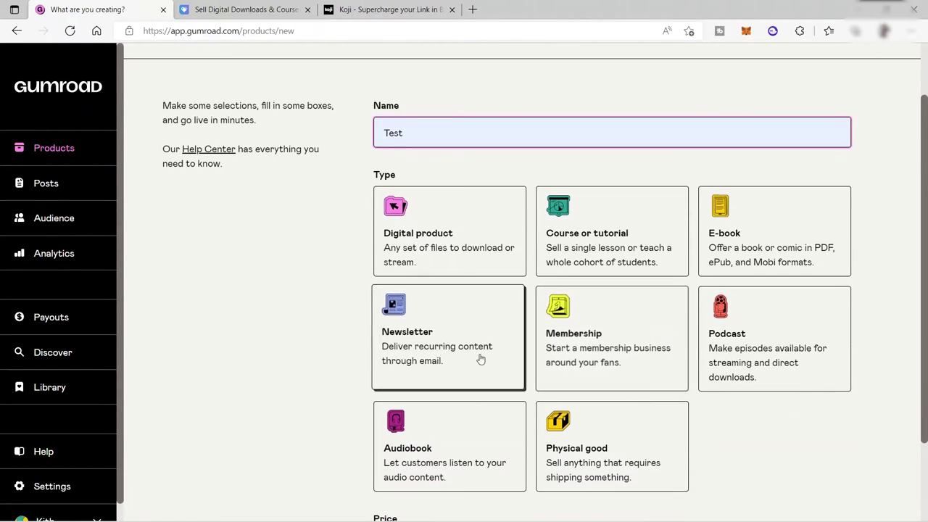
{"action": "scroll", "coordinate": [464, 366], "scroll_direction": "down", "scroll_amount": 1}
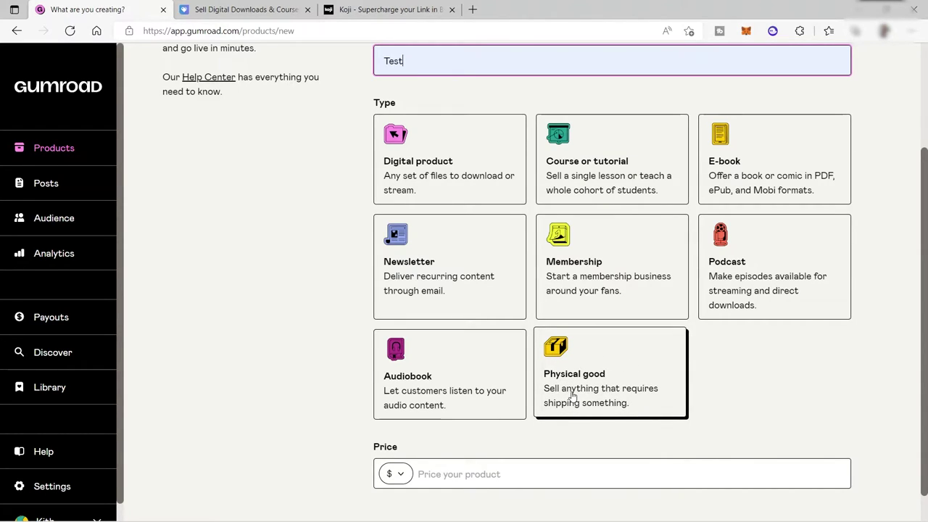
Step: Make it a Digital product priced at 10 US Dollars
{"action": "left_click", "coordinate": [428, 175]}
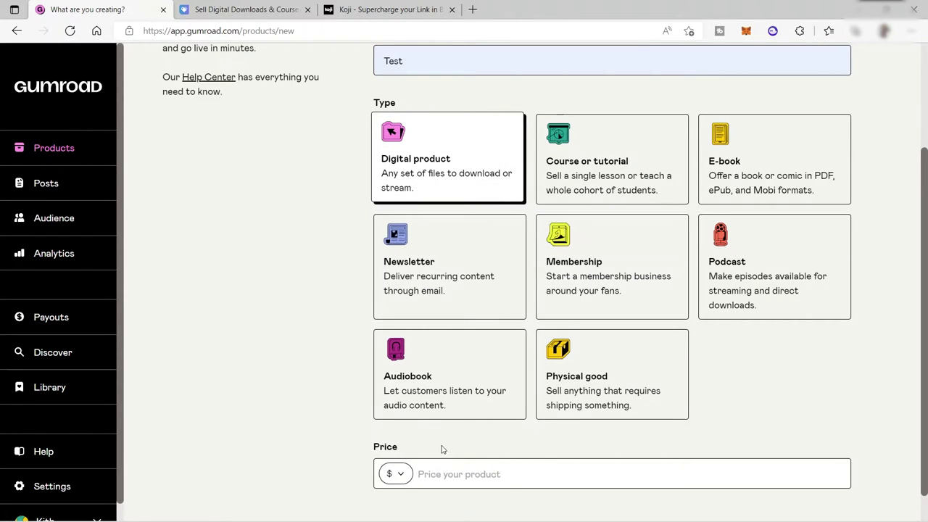
{"action": "scroll", "coordinate": [441, 447], "scroll_direction": "down", "scroll_amount": 1}
{"action": "left_click", "coordinate": [398, 440]}
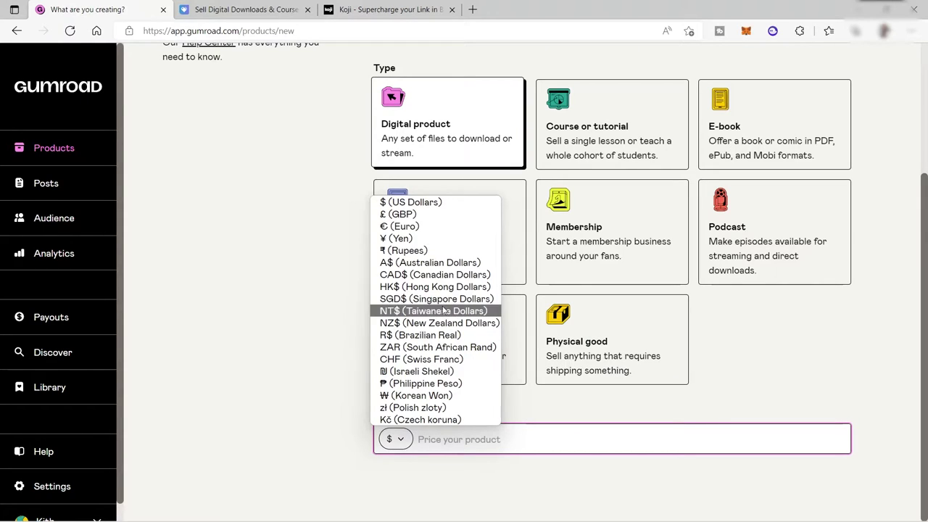
{"action": "left_click", "coordinate": [421, 202]}
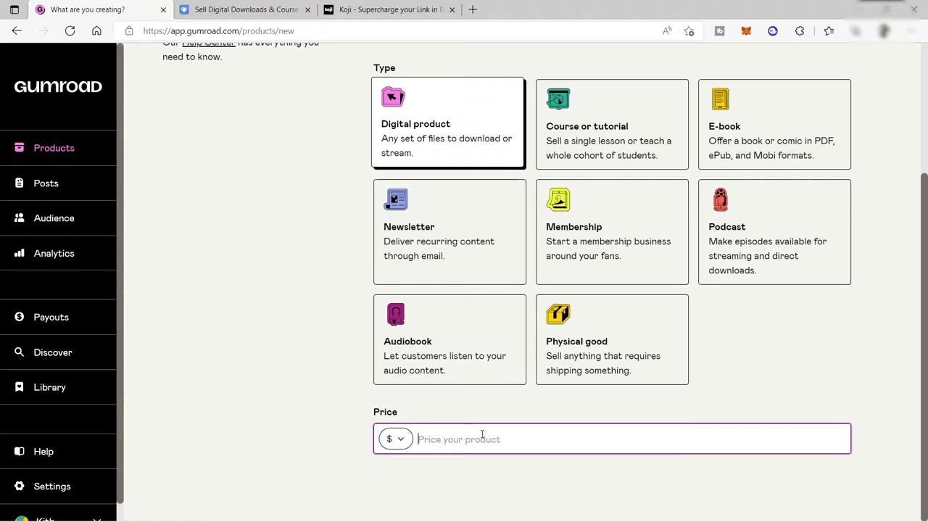
{"action": "type", "text": "10"}
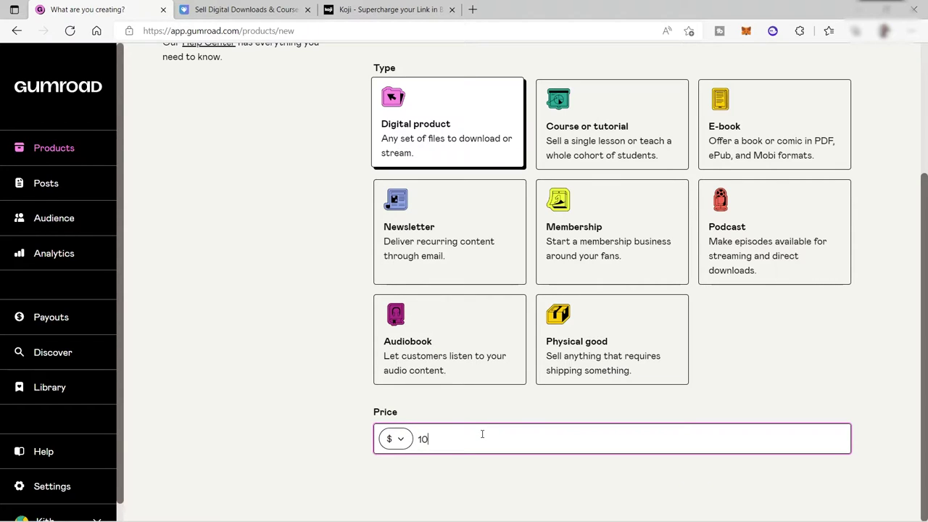
{"action": "scroll", "coordinate": [674, 355], "scroll_direction": "up", "scroll_amount": 2}
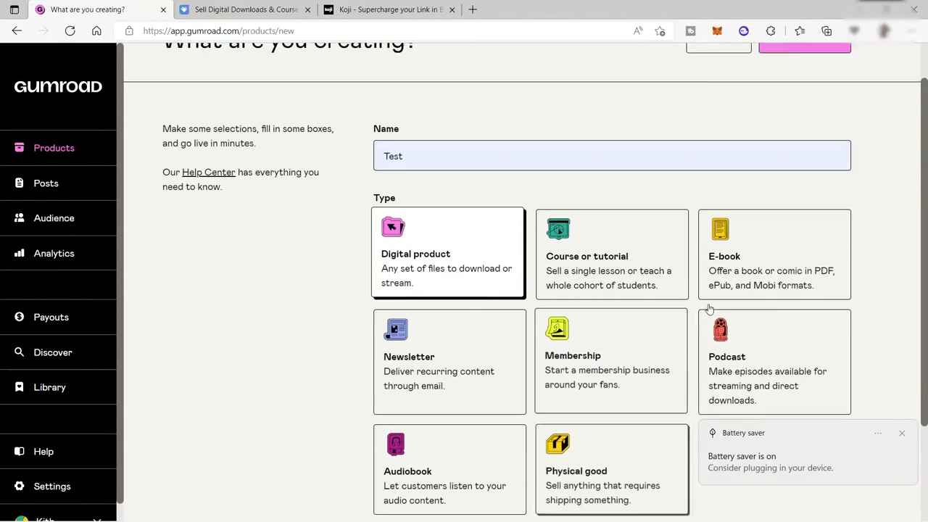
{"action": "scroll", "coordinate": [709, 309], "scroll_direction": "up", "scroll_amount": 1}
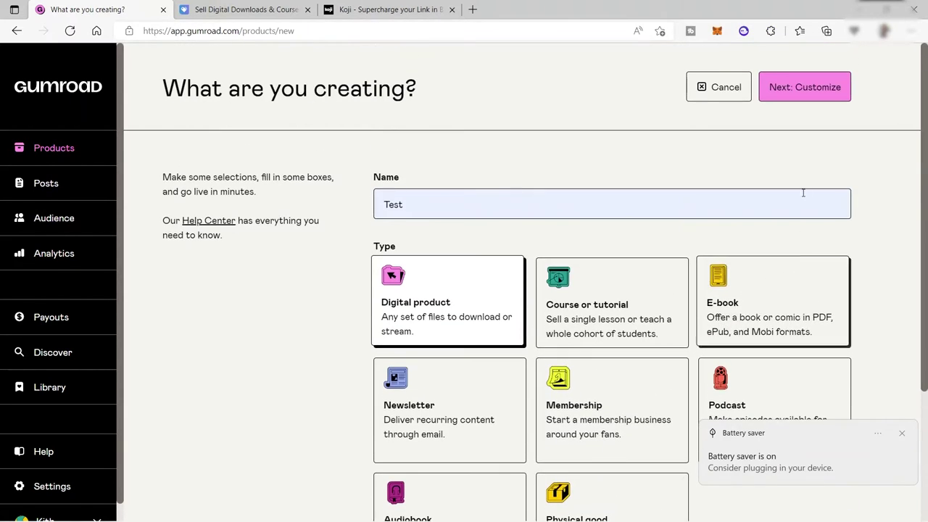
Step: Create the Test product and review its Description, URL, Cover, Thumbnail and Product info sections
{"action": "left_click", "coordinate": [794, 95]}
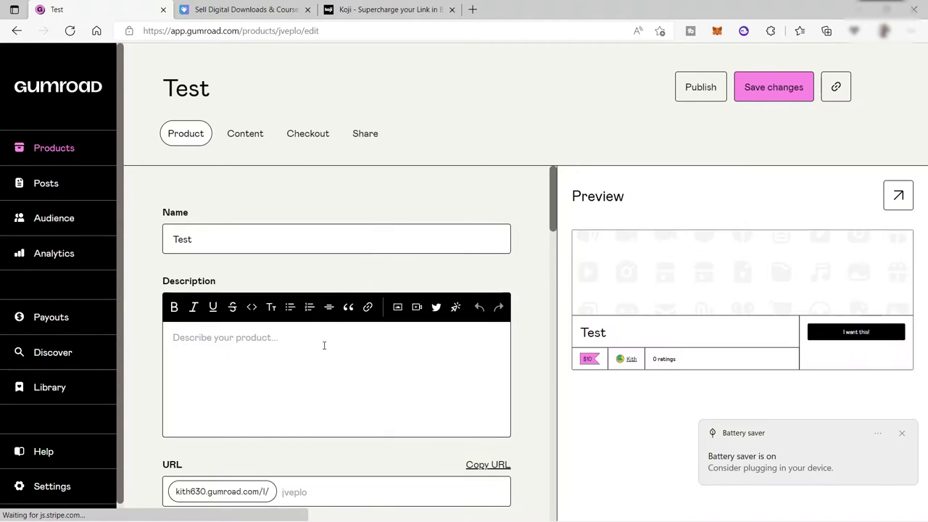
{"action": "scroll", "coordinate": [385, 246], "scroll_direction": "down", "scroll_amount": 1}
{"action": "scroll", "coordinate": [385, 255], "scroll_direction": "up", "scroll_amount": 1}
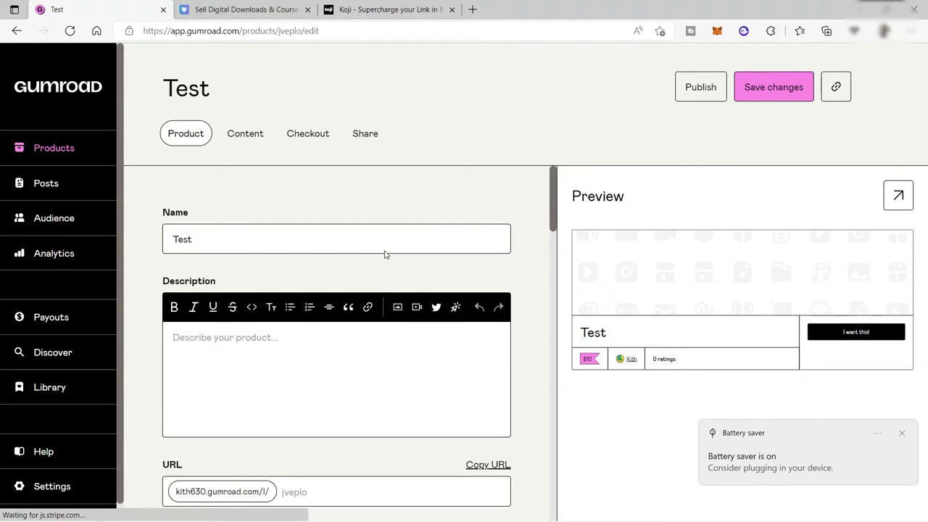
{"action": "scroll", "coordinate": [308, 327], "scroll_direction": "down", "scroll_amount": 2}
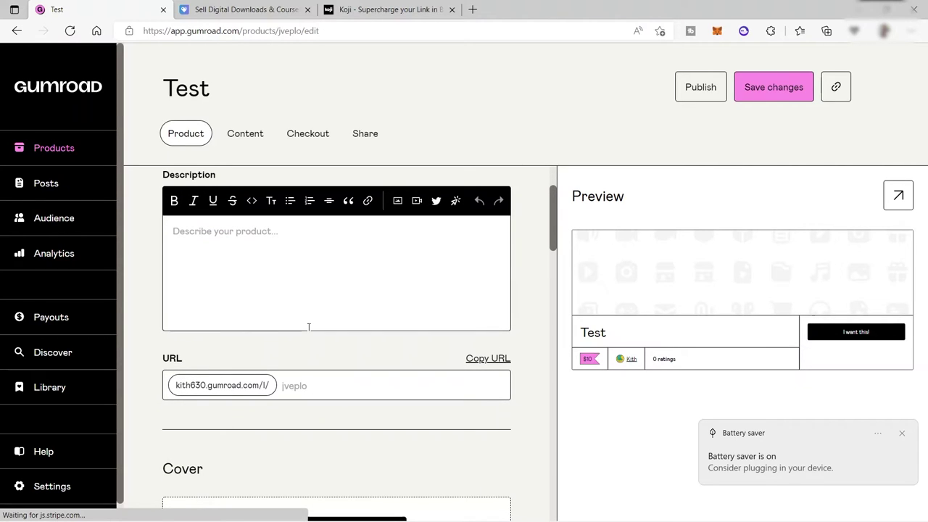
{"action": "scroll", "coordinate": [252, 265], "scroll_direction": "up", "scroll_amount": 2}
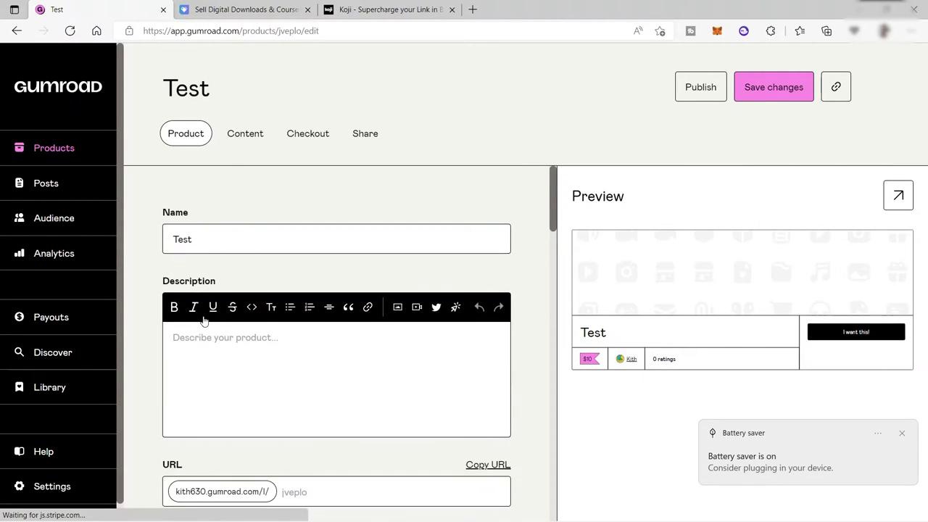
{"action": "scroll", "coordinate": [339, 267], "scroll_direction": "down", "scroll_amount": 3}
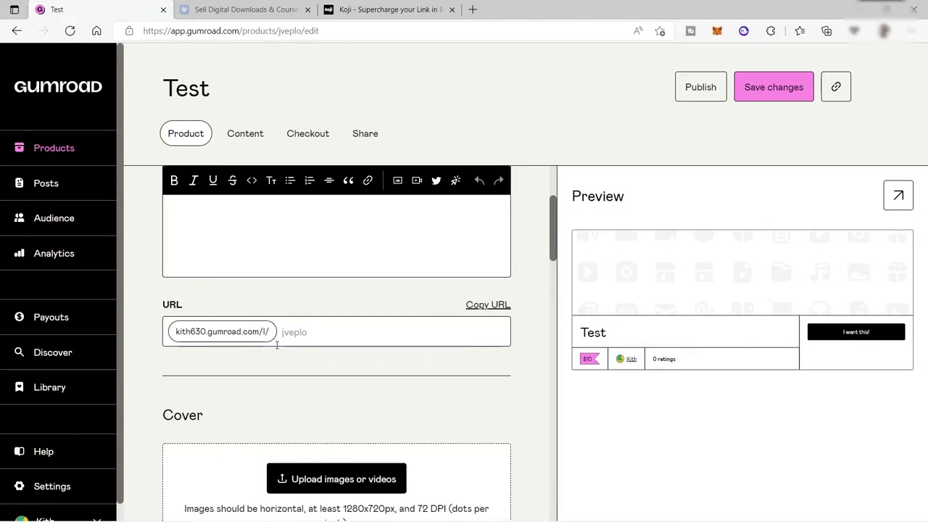
{"action": "scroll", "coordinate": [271, 340], "scroll_direction": "down", "scroll_amount": 1}
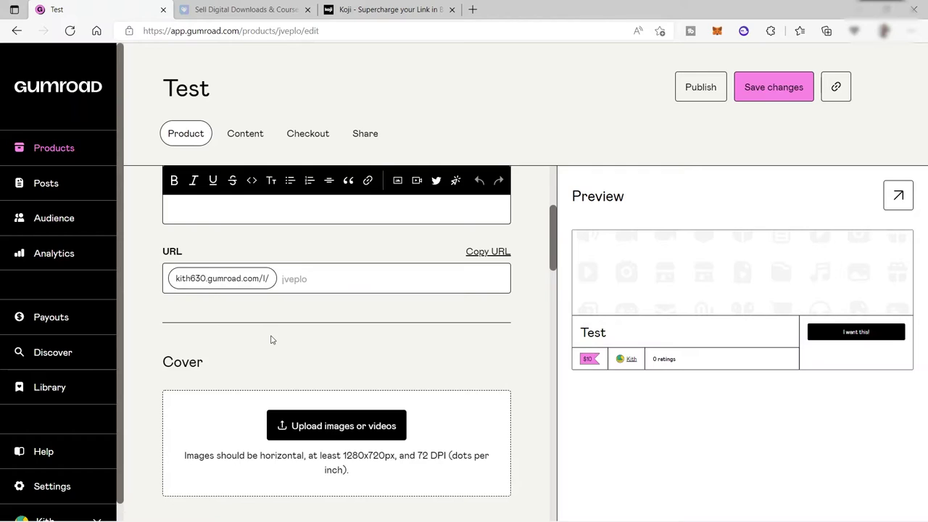
{"action": "scroll", "coordinate": [271, 339], "scroll_direction": "down", "scroll_amount": 3}
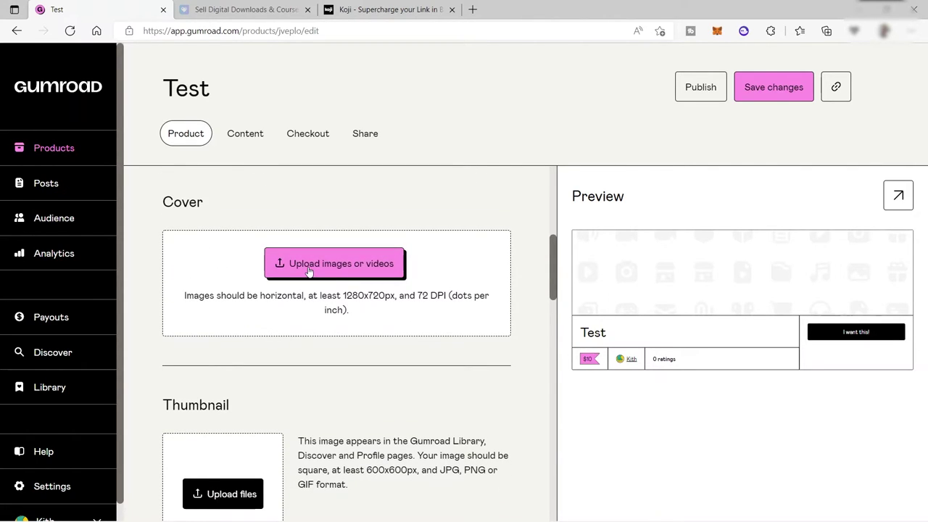
{"action": "scroll", "coordinate": [308, 269], "scroll_direction": "down", "scroll_amount": 1}
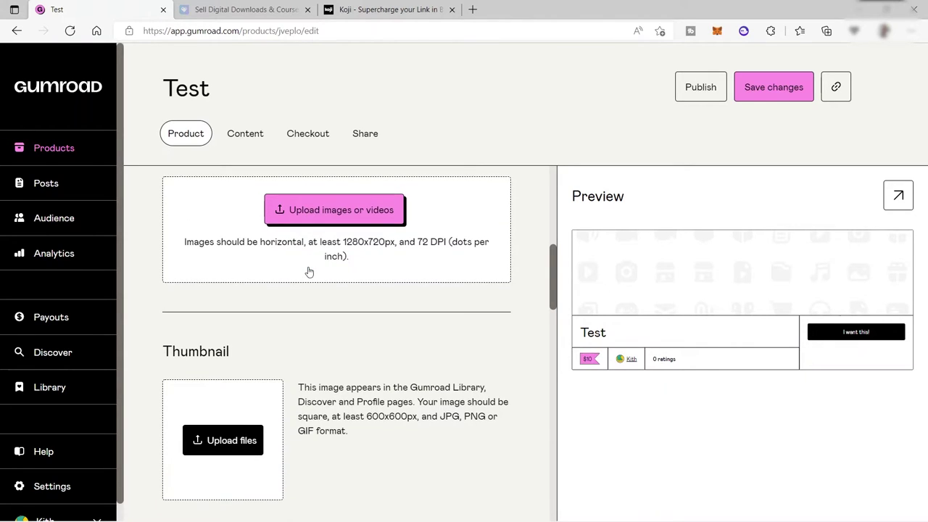
{"action": "scroll", "coordinate": [253, 337], "scroll_direction": "down", "scroll_amount": 1}
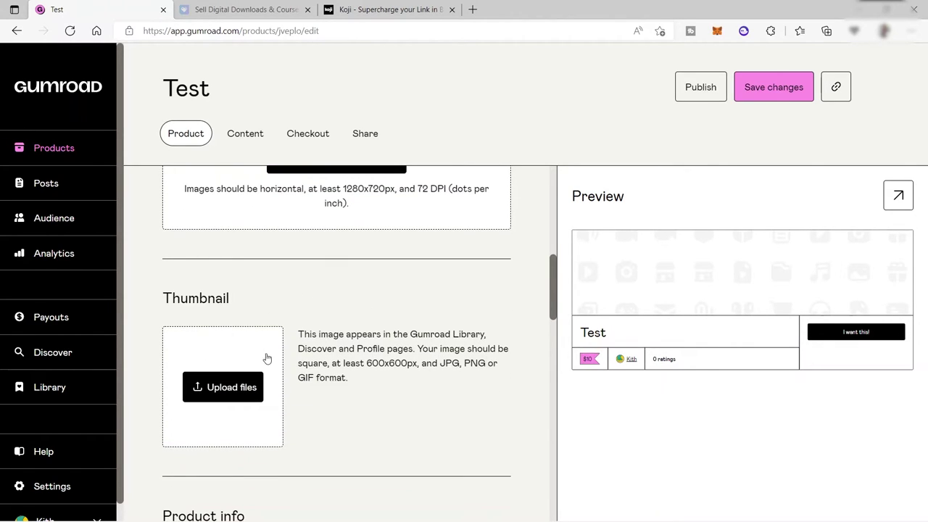
{"action": "scroll", "coordinate": [263, 338], "scroll_direction": "down", "scroll_amount": 4}
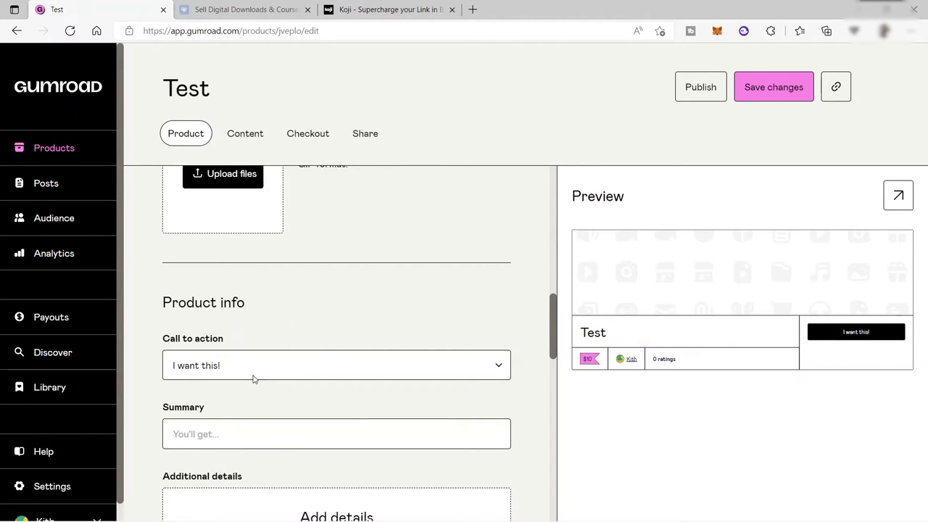
{"action": "left_click", "coordinate": [503, 367]}
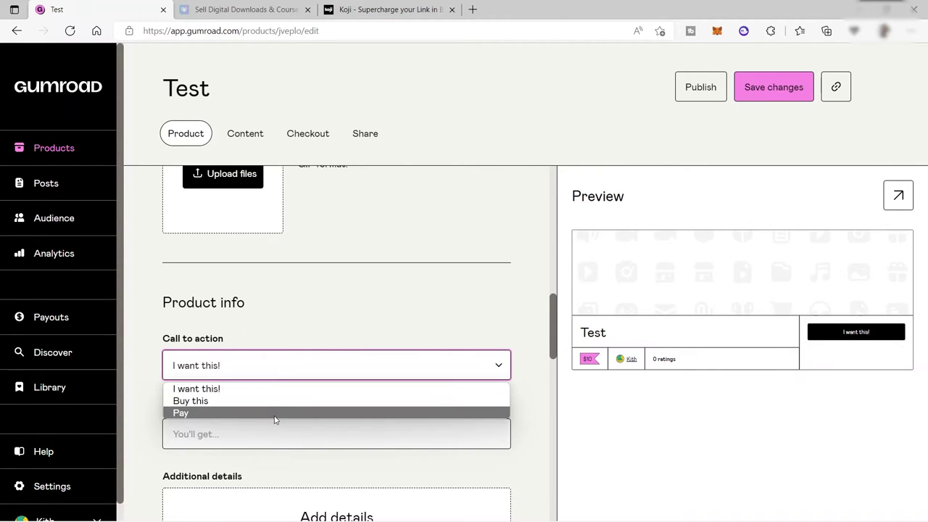
{"action": "scroll", "coordinate": [265, 417], "scroll_direction": "down", "scroll_amount": 1}
{"action": "scroll", "coordinate": [260, 420], "scroll_direction": "down", "scroll_amount": 1}
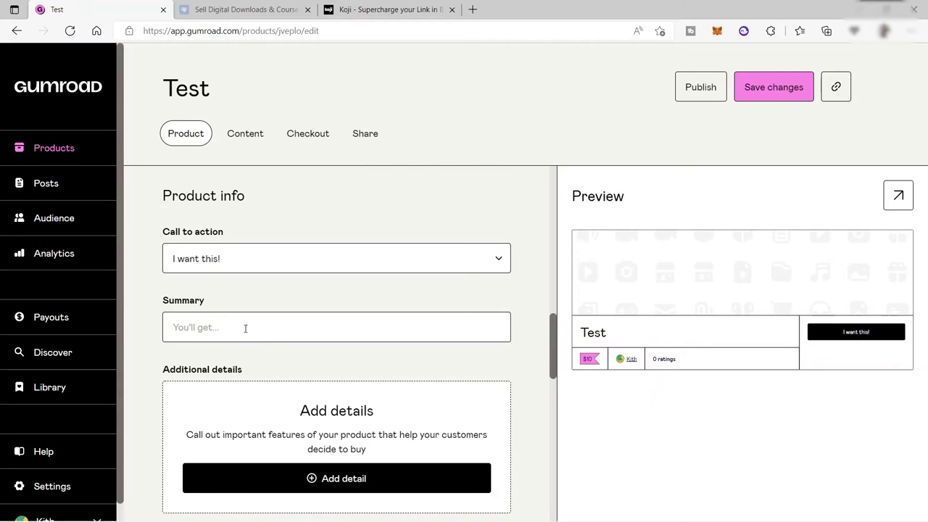
{"action": "left_click", "coordinate": [245, 328]}
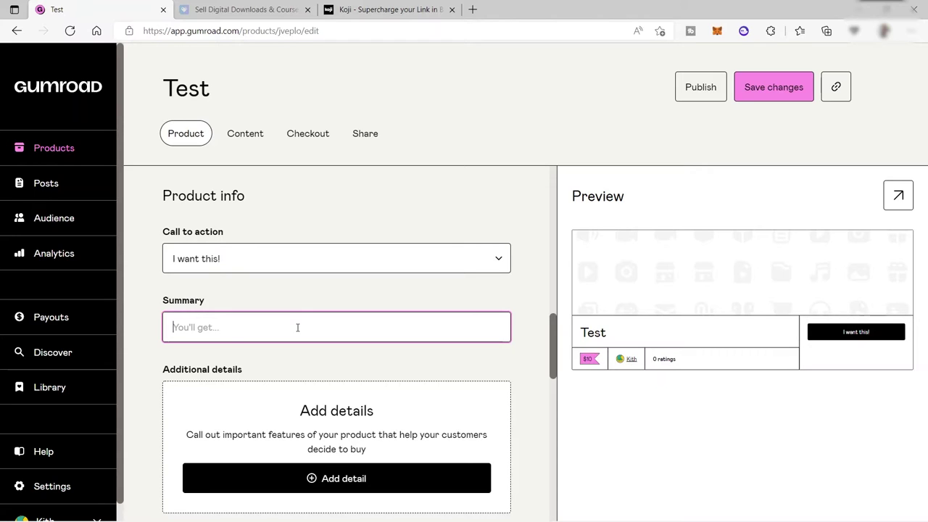
{"action": "scroll", "coordinate": [296, 327], "scroll_direction": "down", "scroll_amount": 4}
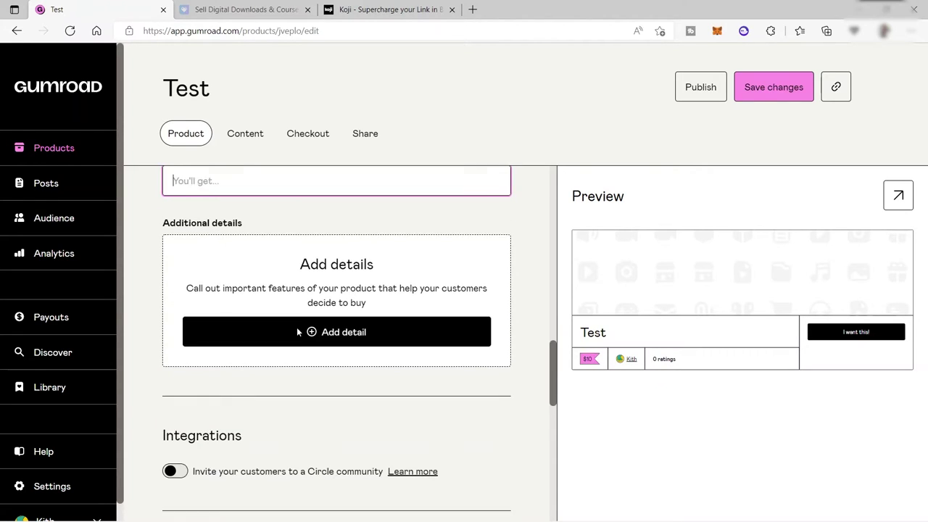
{"action": "scroll", "coordinate": [295, 331], "scroll_direction": "up", "scroll_amount": 1}
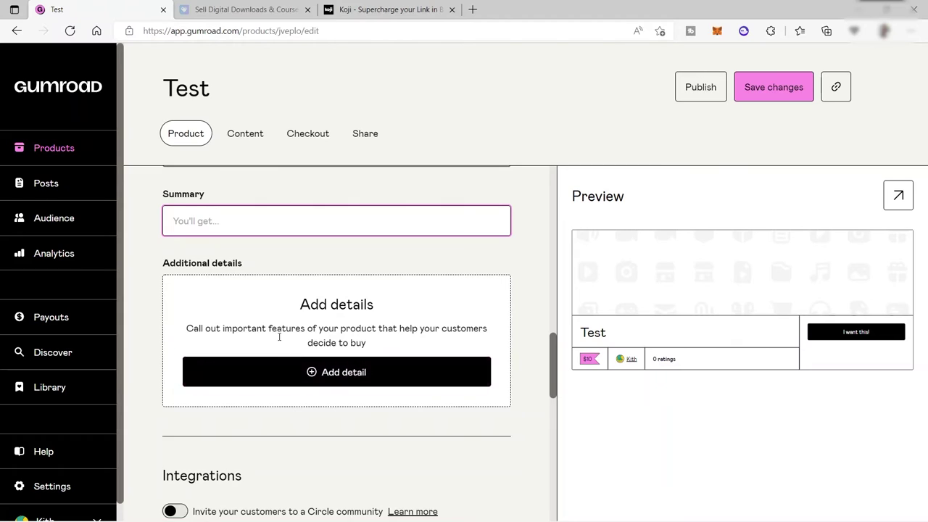
{"action": "scroll", "coordinate": [280, 332], "scroll_direction": "down", "scroll_amount": 4}
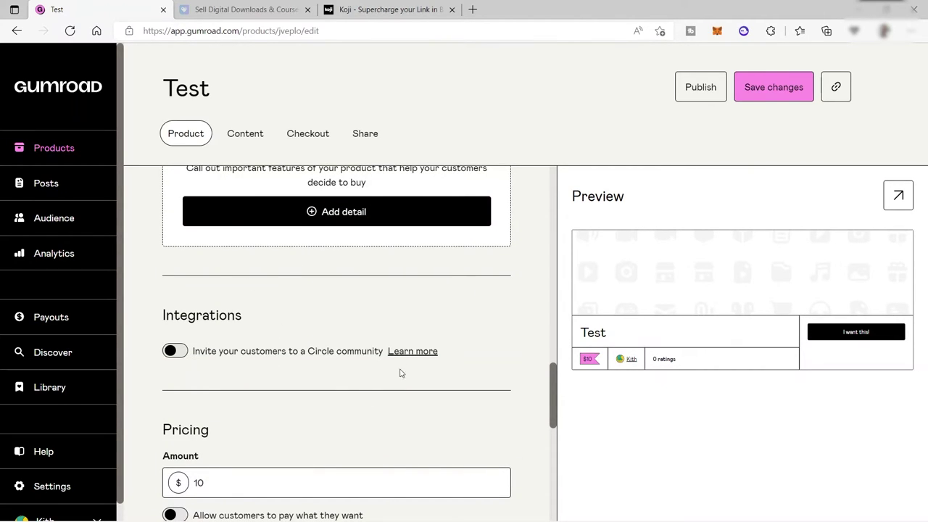
{"action": "scroll", "coordinate": [331, 353], "scroll_direction": "down", "scroll_amount": 4}
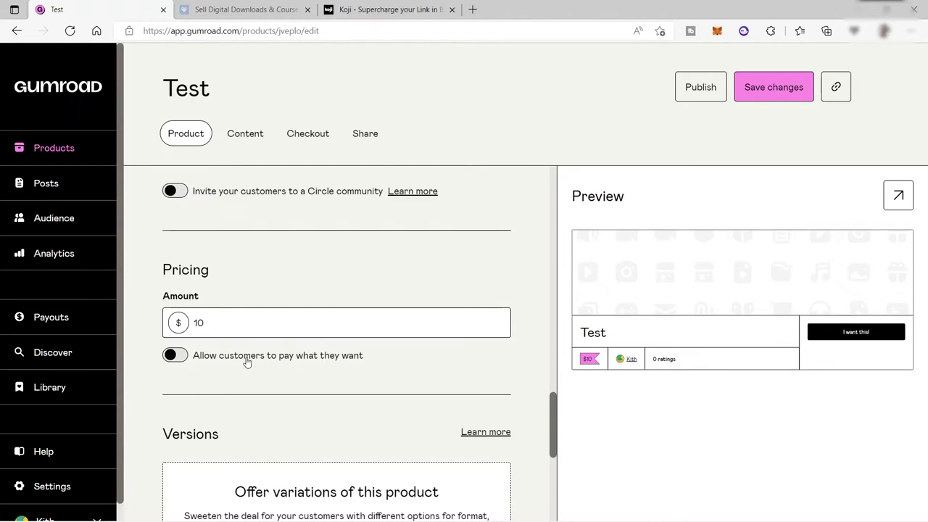
{"action": "scroll", "coordinate": [245, 358], "scroll_direction": "down", "scroll_amount": 4}
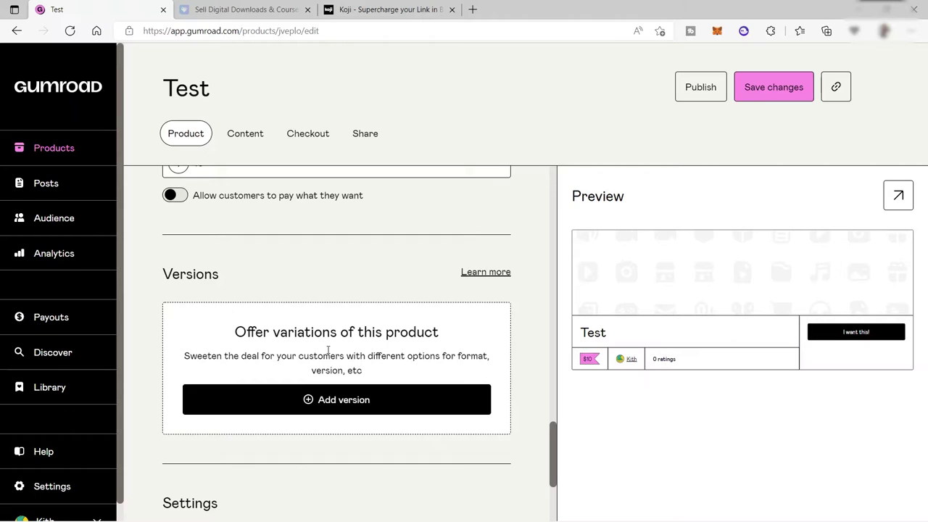
{"action": "scroll", "coordinate": [328, 351], "scroll_direction": "down", "scroll_amount": 3}
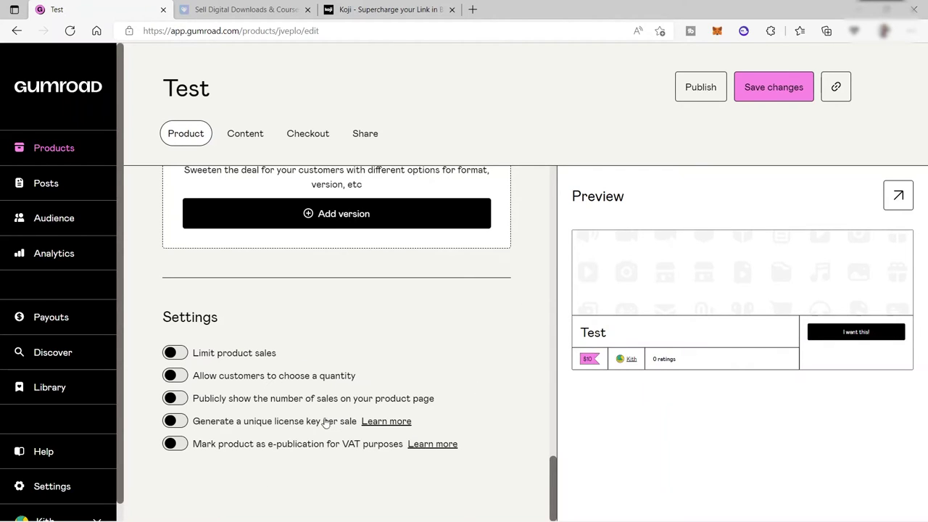
Step: Scroll back up the Test product form and move over to the Payhip homepage
{"action": "scroll", "coordinate": [316, 445], "scroll_direction": "up", "scroll_amount": 3}
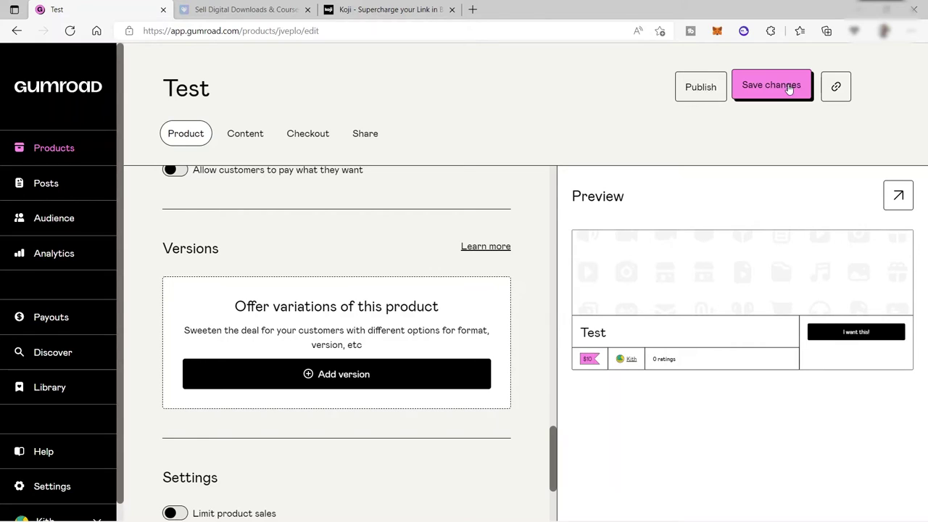
{"action": "left_click", "coordinate": [243, 9]}
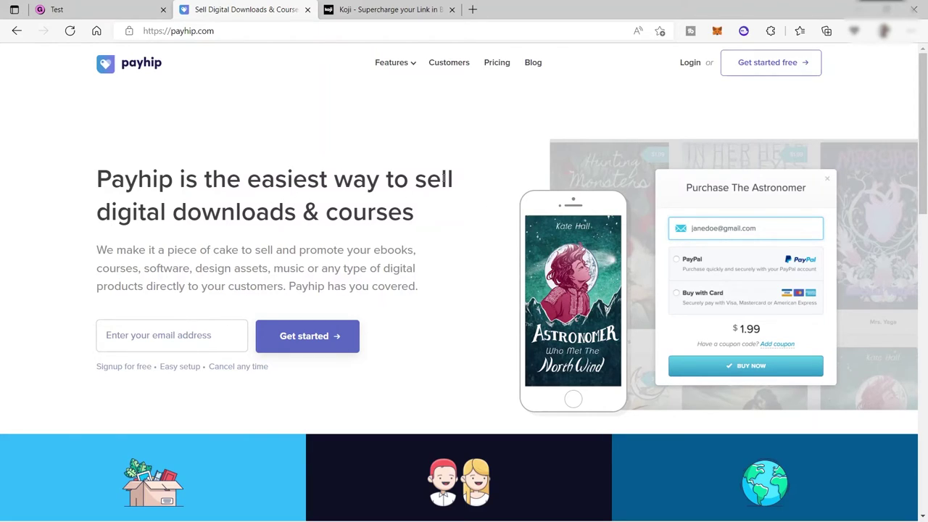
Step: Enter the Payhip account dashboard and open its Products list
{"action": "left_click", "coordinate": [92, 15]}
{"action": "left_click", "coordinate": [237, 19]}
{"action": "left_click", "coordinate": [338, 343]}
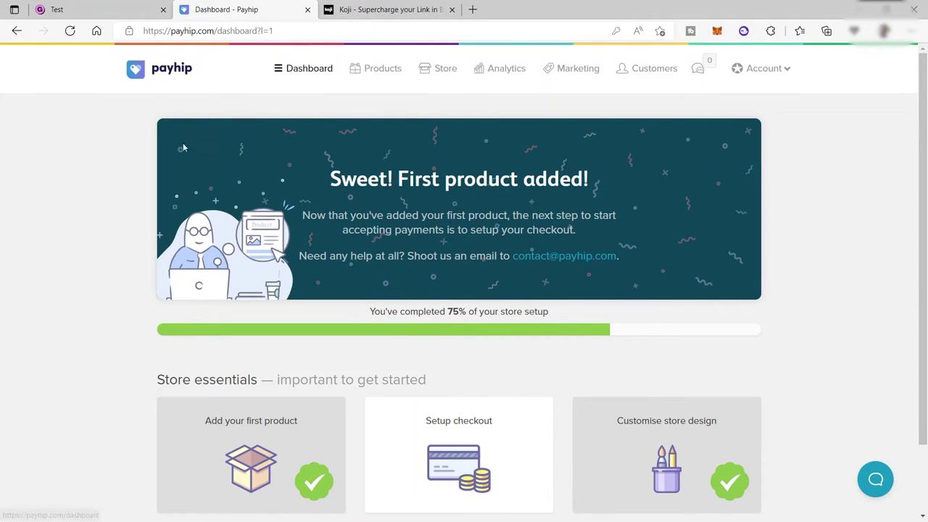
{"action": "scroll", "coordinate": [440, 117], "scroll_direction": "down", "scroll_amount": 1}
{"action": "scroll", "coordinate": [439, 118], "scroll_direction": "up", "scroll_amount": 1}
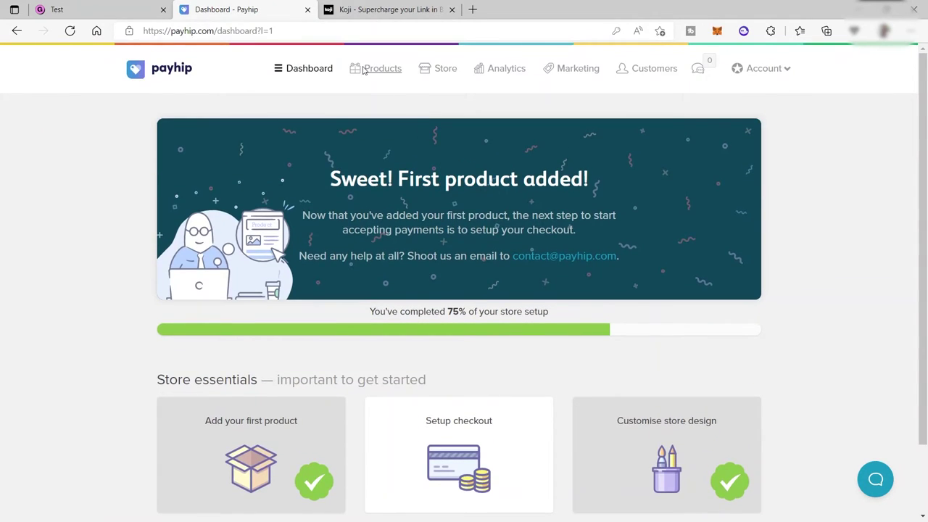
{"action": "left_click", "coordinate": [364, 69]}
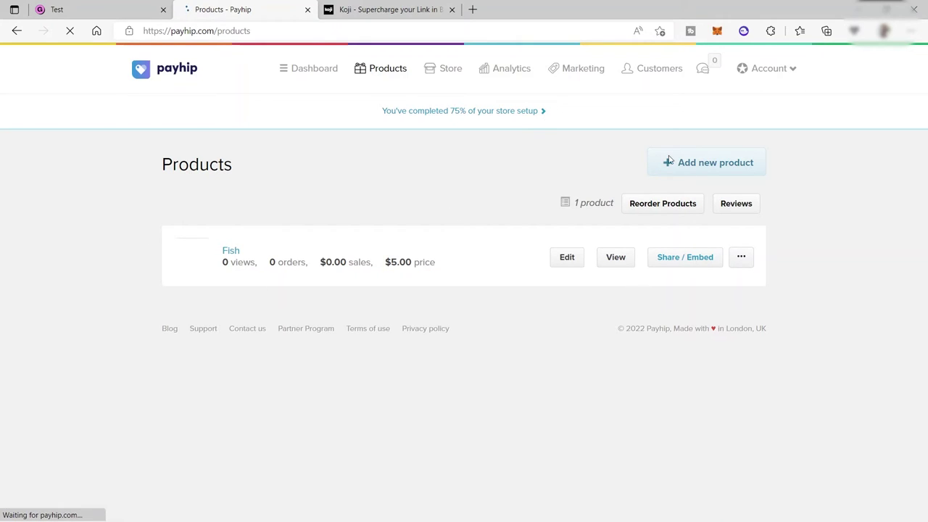
Step: Start a new Payhip product and reveal all five types, including Subscription Billing
{"action": "left_click", "coordinate": [704, 165]}
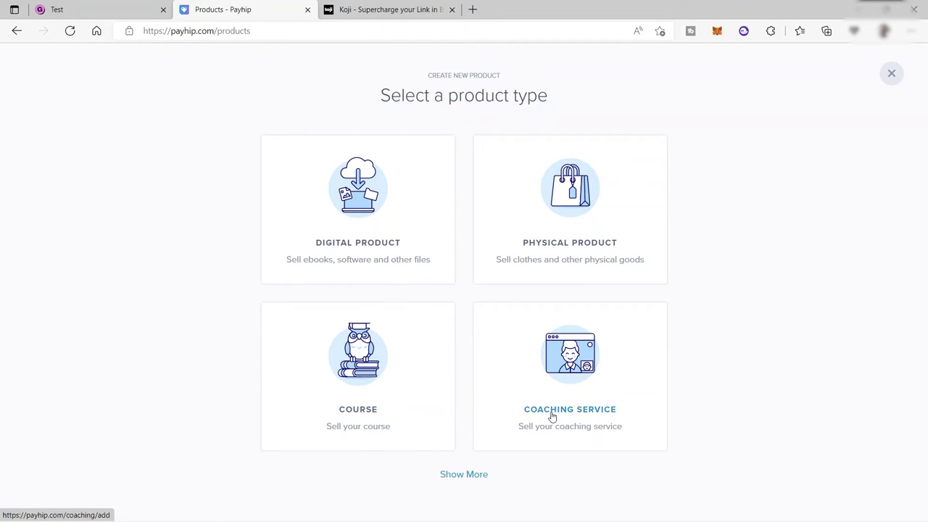
{"action": "left_click", "coordinate": [464, 474]}
{"action": "scroll", "coordinate": [490, 363], "scroll_direction": "down", "scroll_amount": 2}
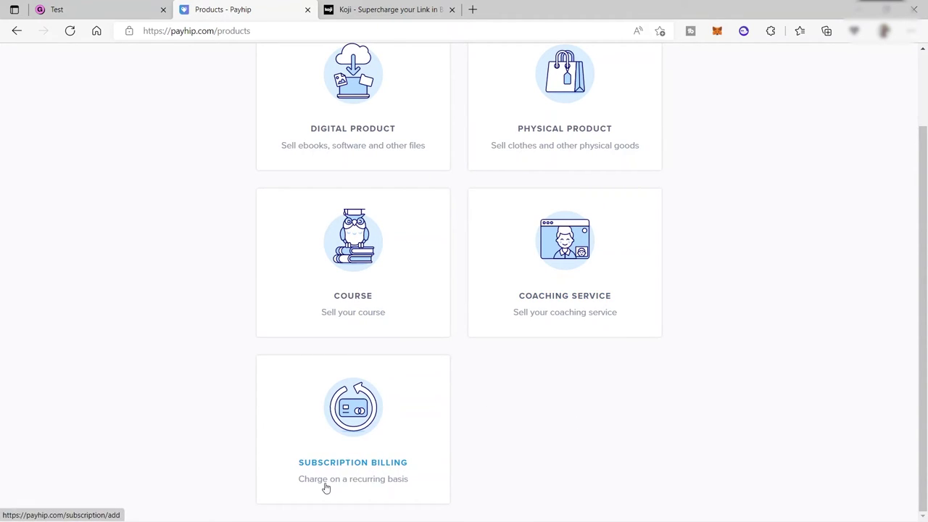
{"action": "scroll", "coordinate": [475, 414], "scroll_direction": "up", "scroll_amount": 2}
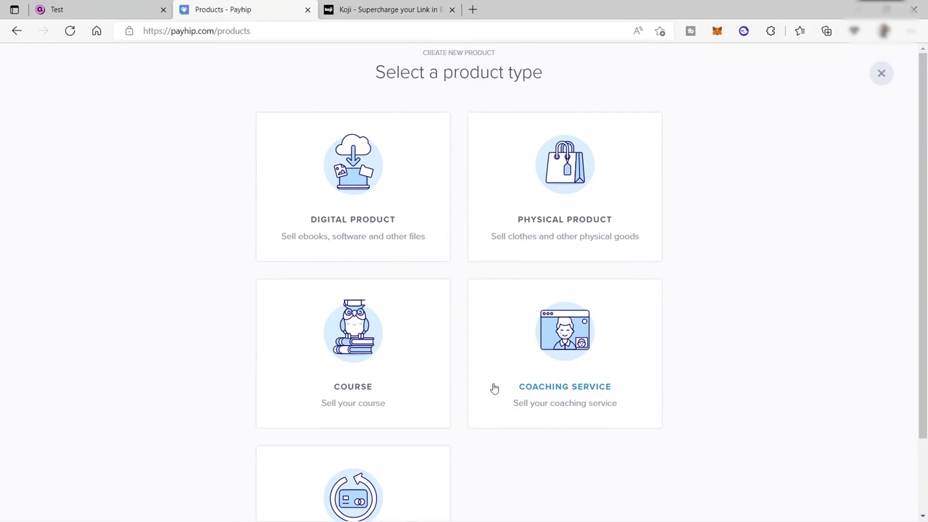
Step: Look over the Payhip Store page, then open Marketing, which shows 0 coupons added
{"action": "left_click", "coordinate": [450, 69]}
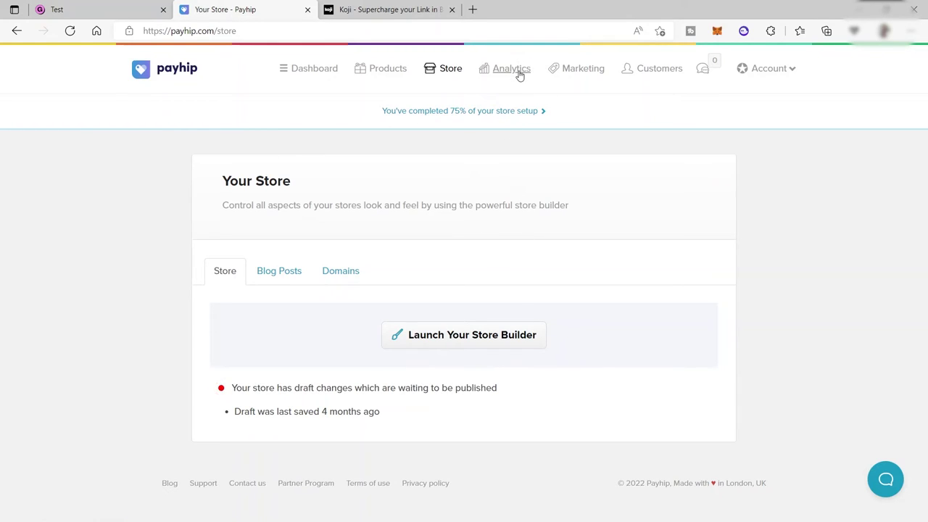
{"action": "left_click", "coordinate": [588, 75]}
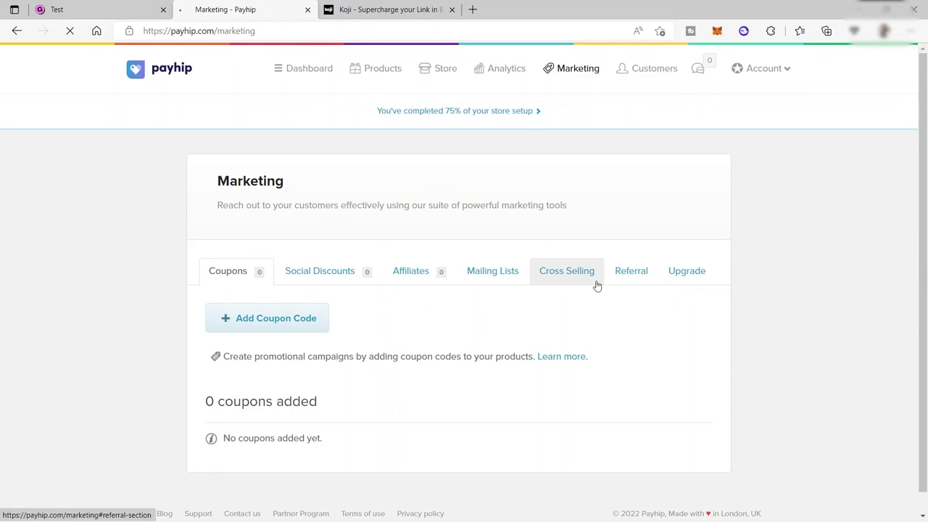
Step: Browse Payhip's Cross Selling, Referral and Upgrade marketing sections, ending on the empty Upgrade list
{"action": "left_click", "coordinate": [574, 280]}
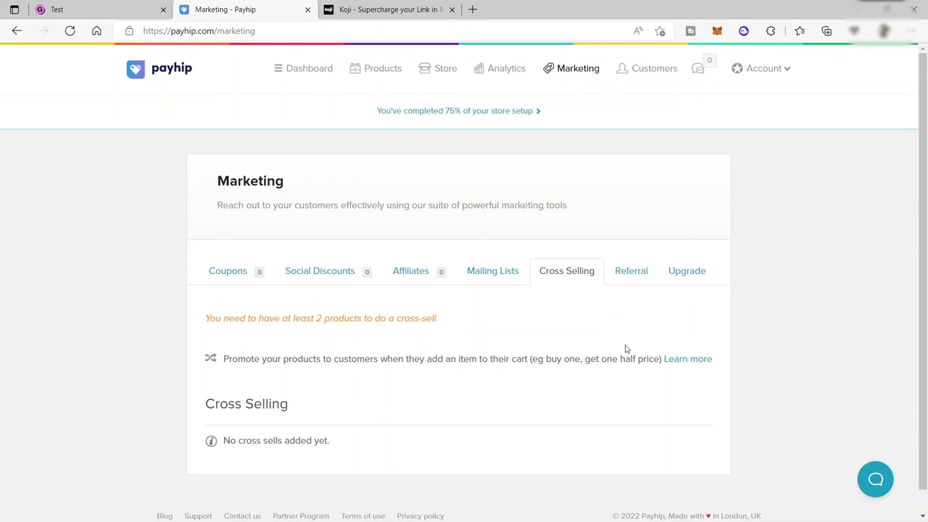
{"action": "left_click", "coordinate": [627, 276]}
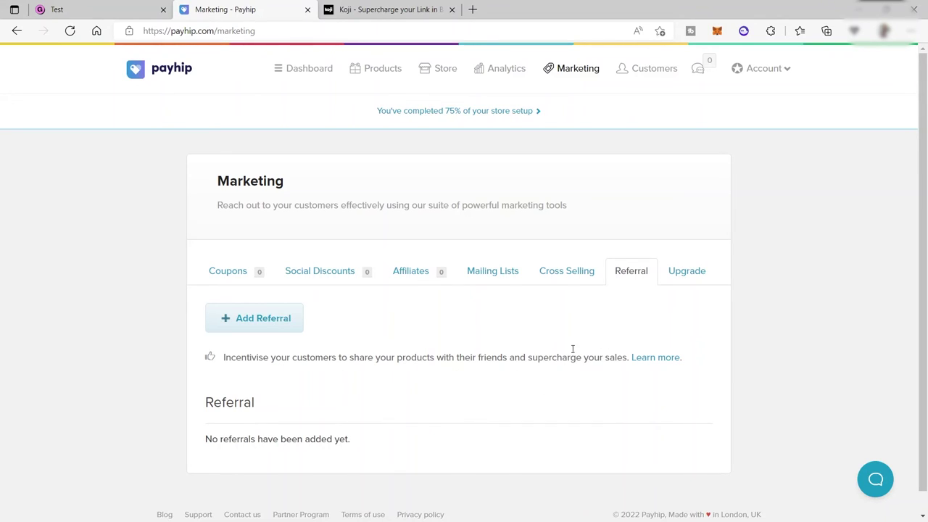
{"action": "left_click", "coordinate": [685, 279]}
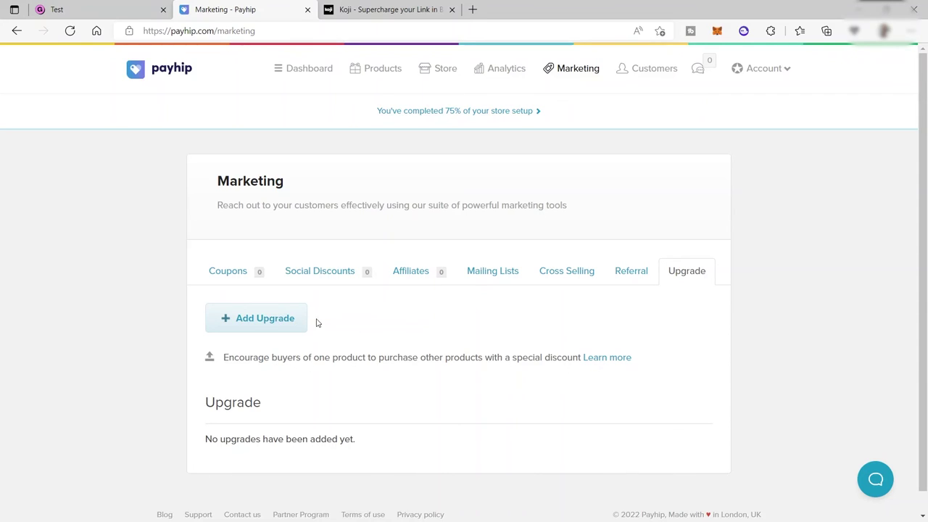
{"action": "left_click", "coordinate": [286, 325]}
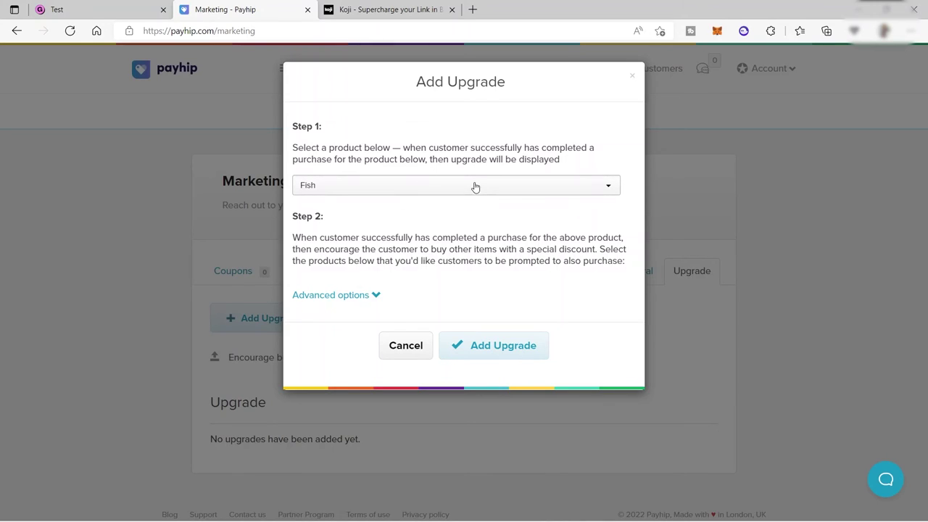
{"action": "left_click", "coordinate": [361, 295]}
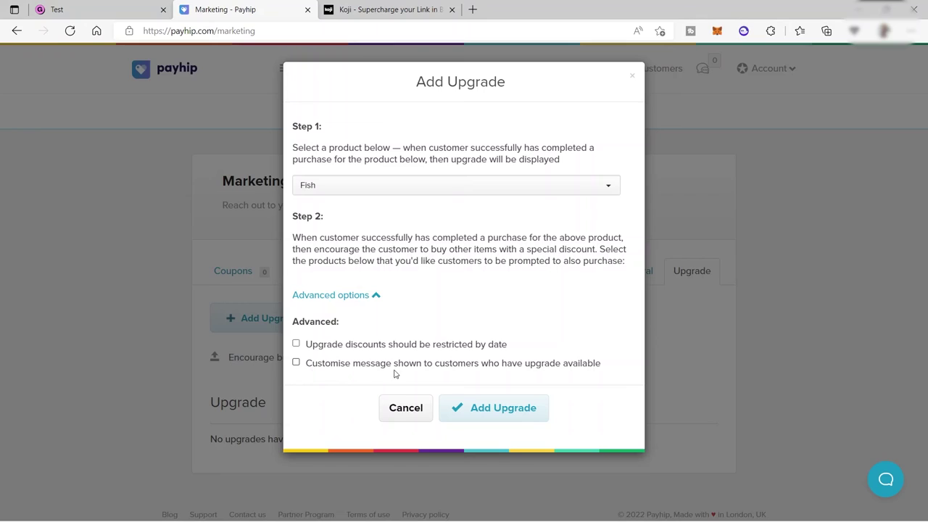
Step: Dismiss the Add Upgrade form, browse Affiliates, Social Discounts and Coupons, and glance at Gumroad's Test tab
{"action": "left_click", "coordinate": [632, 79]}
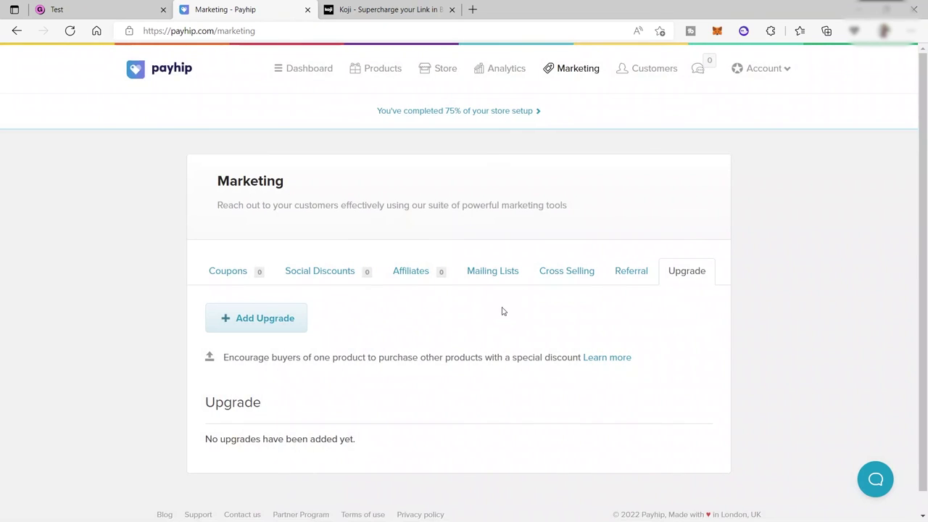
{"action": "left_click", "coordinate": [410, 282]}
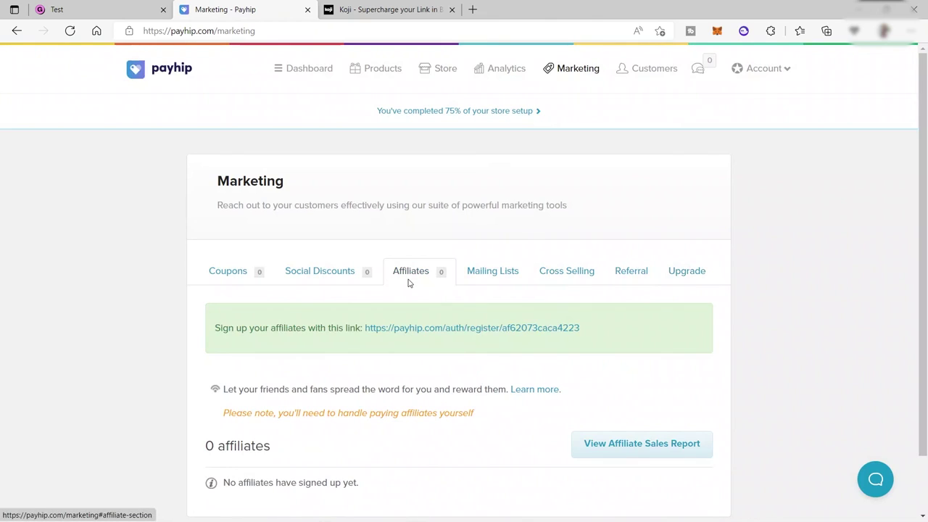
{"action": "left_click", "coordinate": [379, 282]}
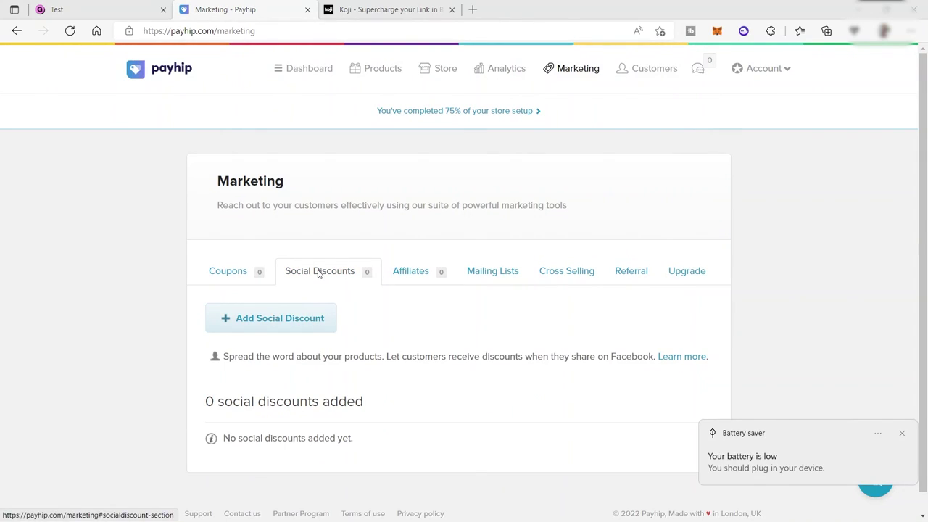
{"action": "left_click", "coordinate": [230, 275]}
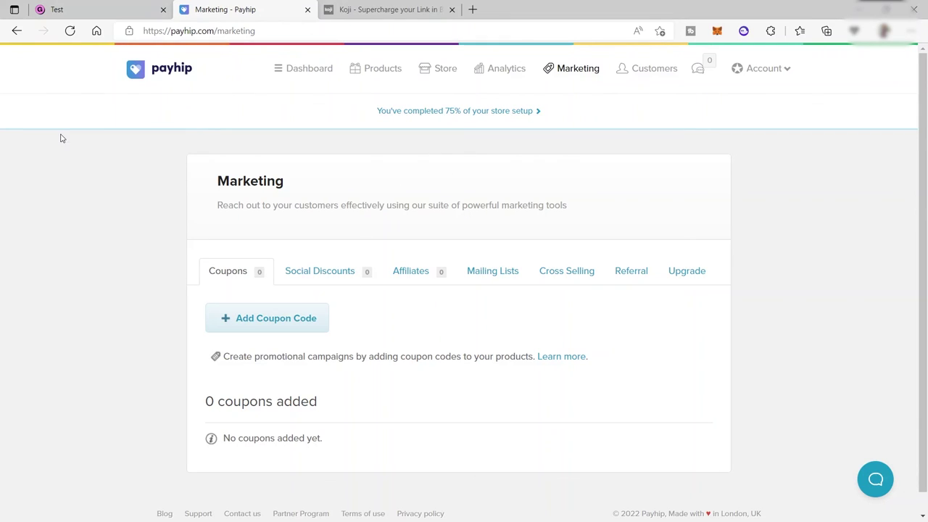
{"action": "left_click", "coordinate": [64, 13]}
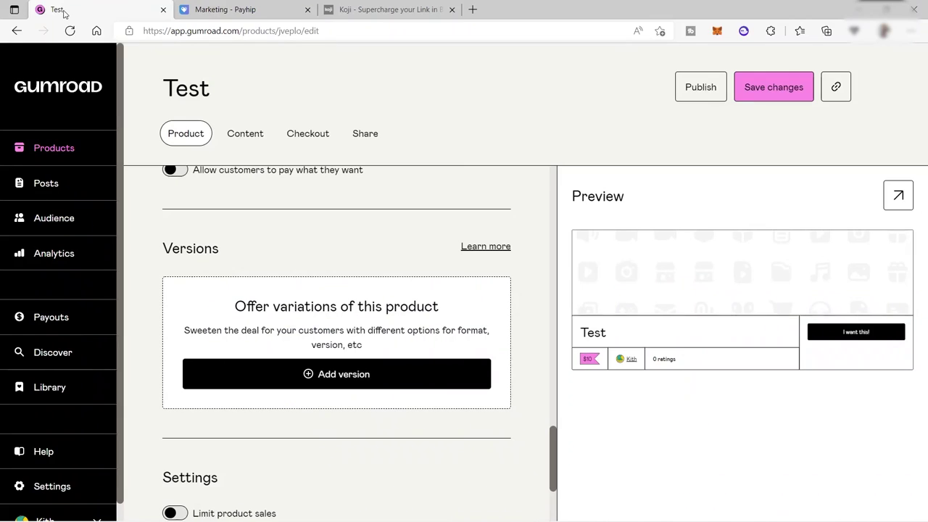
{"action": "left_click", "coordinate": [223, 10]}
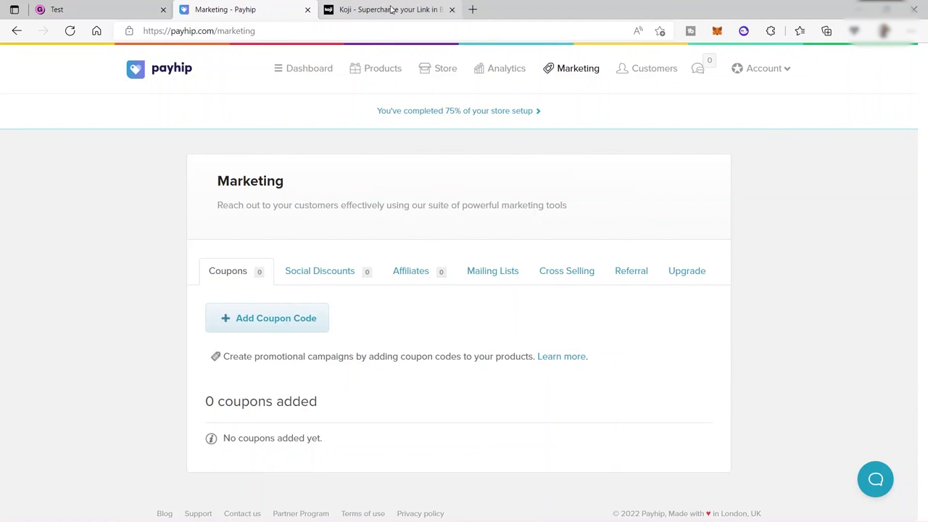